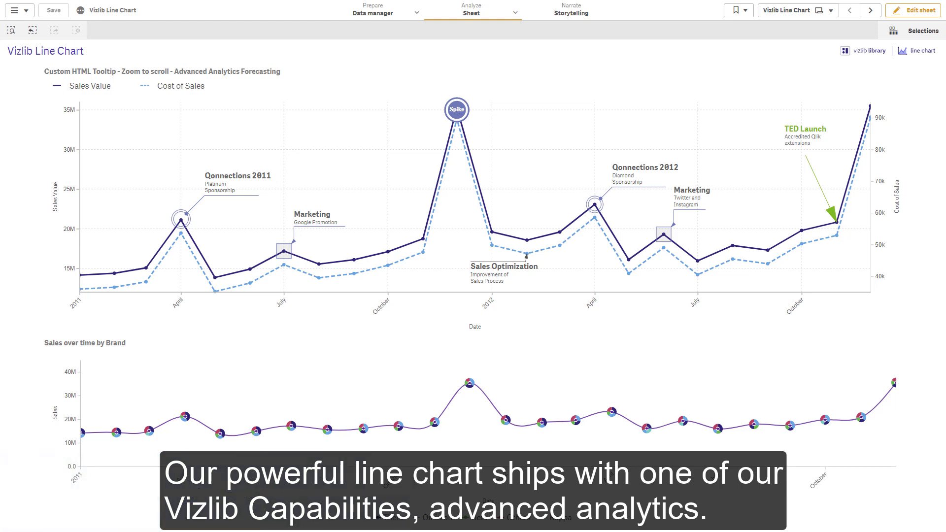
Step: Turn on Calculate Forecast for the Sales Value and Cost of Sales chart and review its period settings
{"action": "left_click", "coordinate": [920, 10]}
{"action": "left_click", "coordinate": [883, 431]}
{"action": "left_click", "coordinate": [932, 196]}
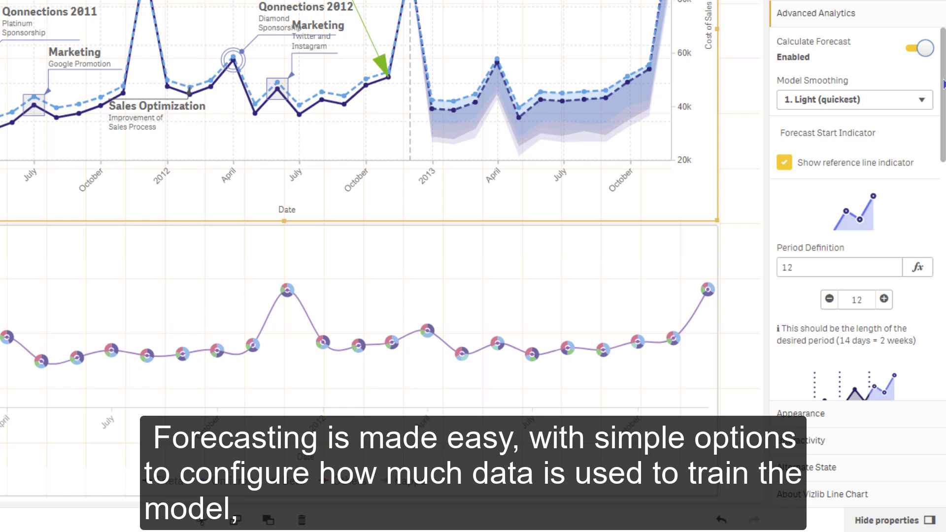
{"action": "scroll", "coordinate": [943, 231], "scroll_direction": "down", "scroll_amount": 2}
{"action": "scroll", "coordinate": [944, 103], "scroll_direction": "down", "scroll_amount": 3}
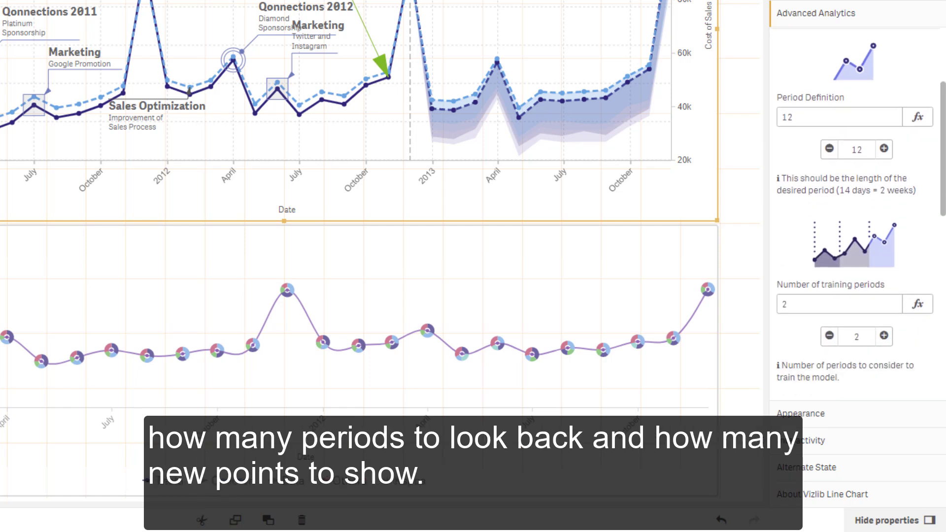
{"action": "scroll", "coordinate": [857, 207], "scroll_direction": "down", "scroll_amount": 2}
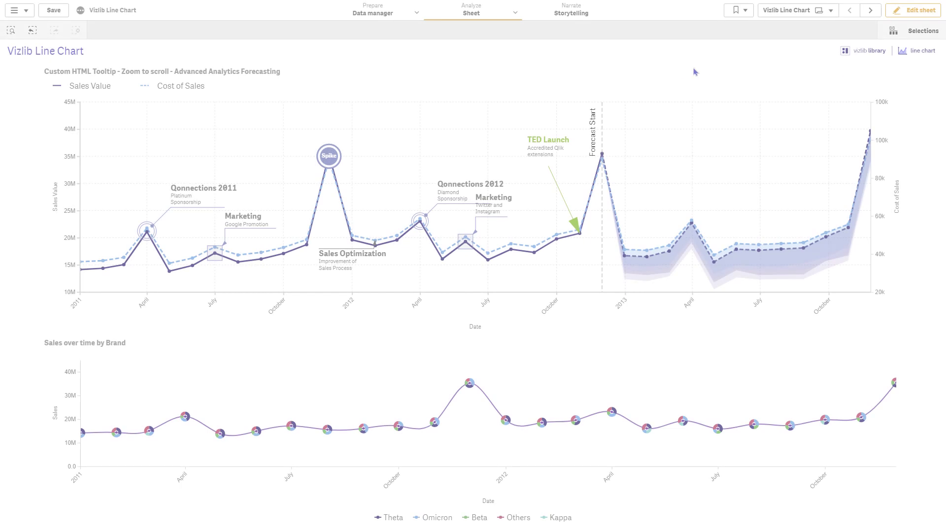
{"action": "mouse_move", "coordinate": [522, 116]}
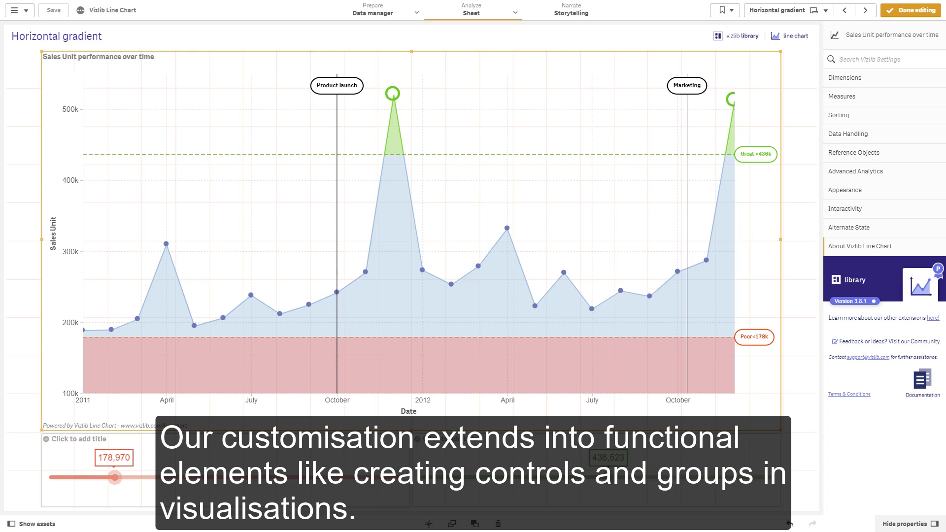
Step: Review the Great reference line and measure segment colouring settings, then finish editing
{"action": "left_click", "coordinate": [914, 157]}
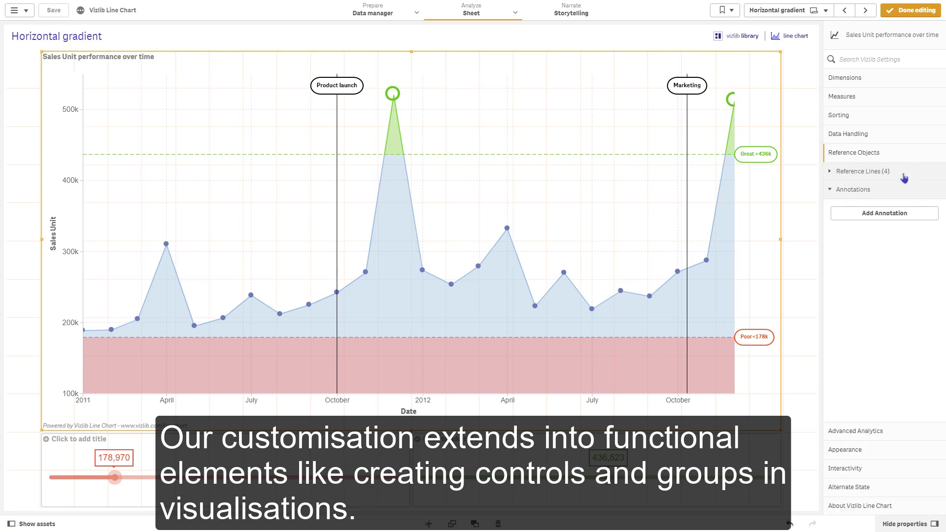
{"action": "left_click", "coordinate": [904, 173]}
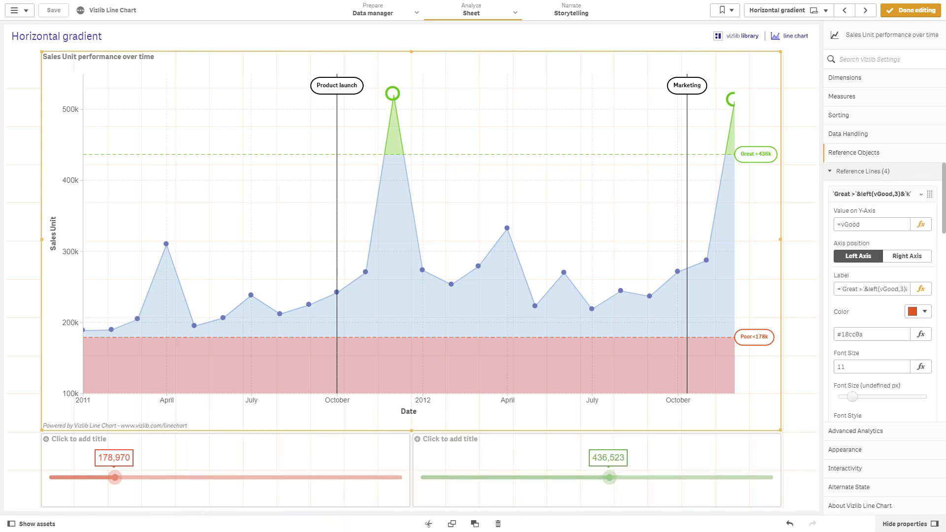
{"action": "left_click", "coordinate": [867, 96]}
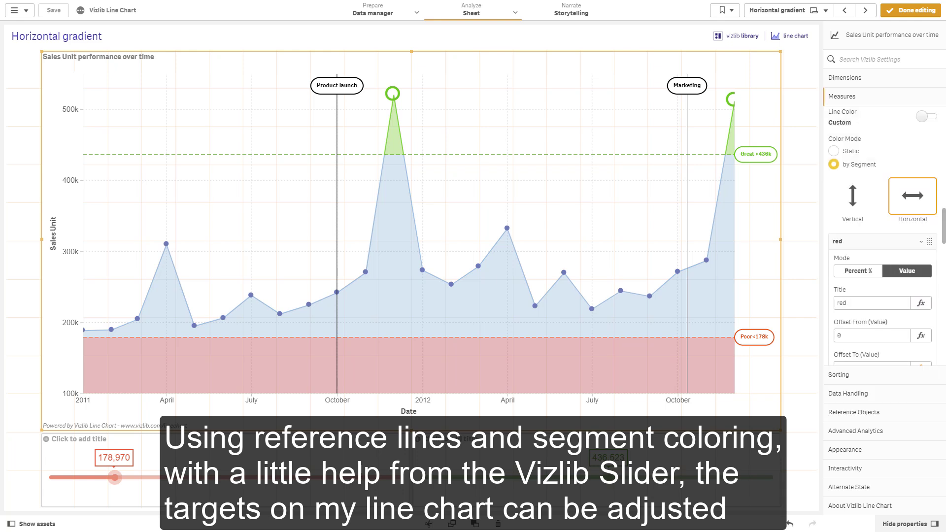
{"action": "key", "text": "ctrl+e"}
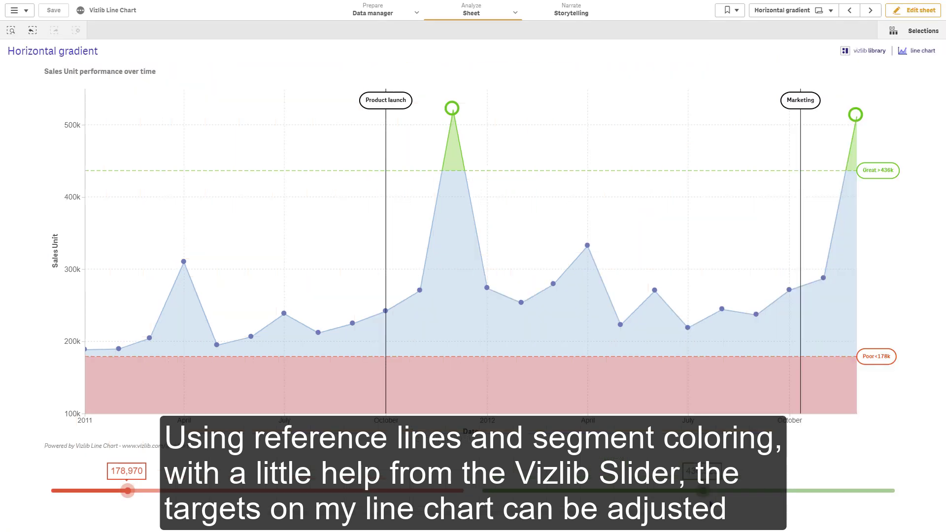
Step: Drag the Sales Unit sliders so Great sits at 389,006 and Poor near 238k
{"action": "left_click_drag", "start_coordinate": [710, 496], "coordinate": [655, 500]}
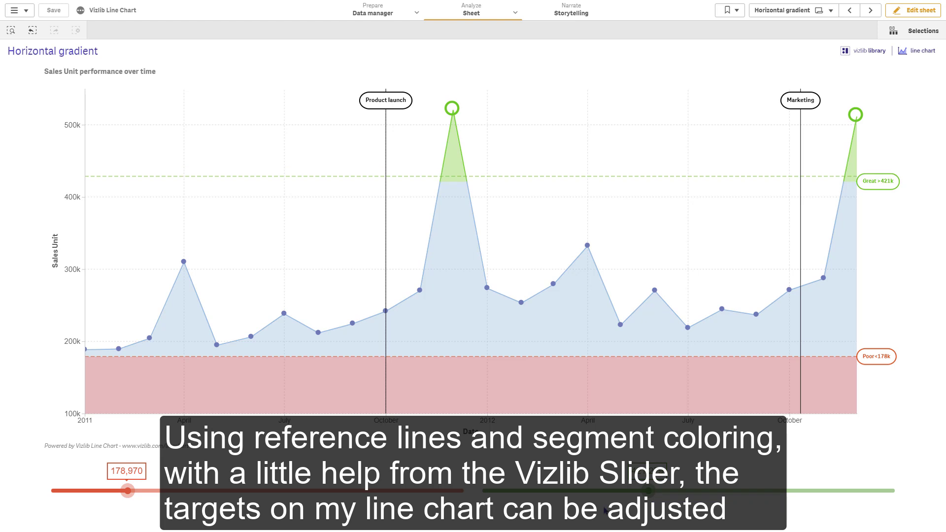
{"action": "left_click_drag", "start_coordinate": [127, 491], "coordinate": [245, 492]}
{"action": "left_click_drag", "start_coordinate": [647, 492], "coordinate": [530, 497]}
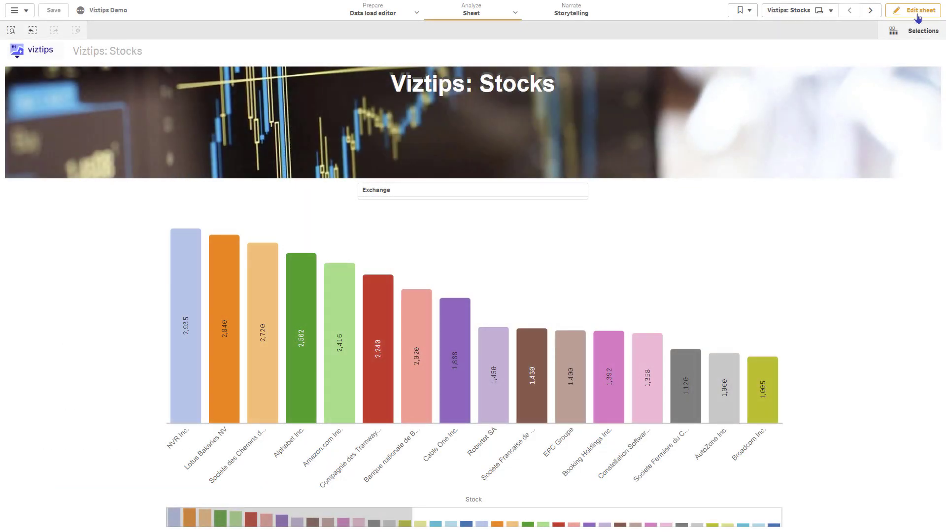
Step: Enable Viztips tooltips on the Stocks bar chart and check the price, trend and volume cards on several bars
{"action": "left_click", "coordinate": [916, 11]}
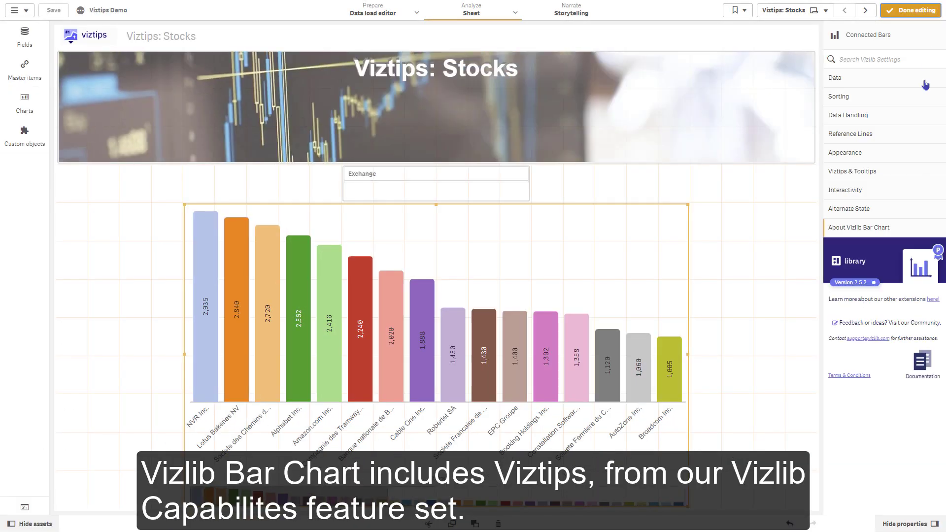
{"action": "left_click", "coordinate": [914, 173]}
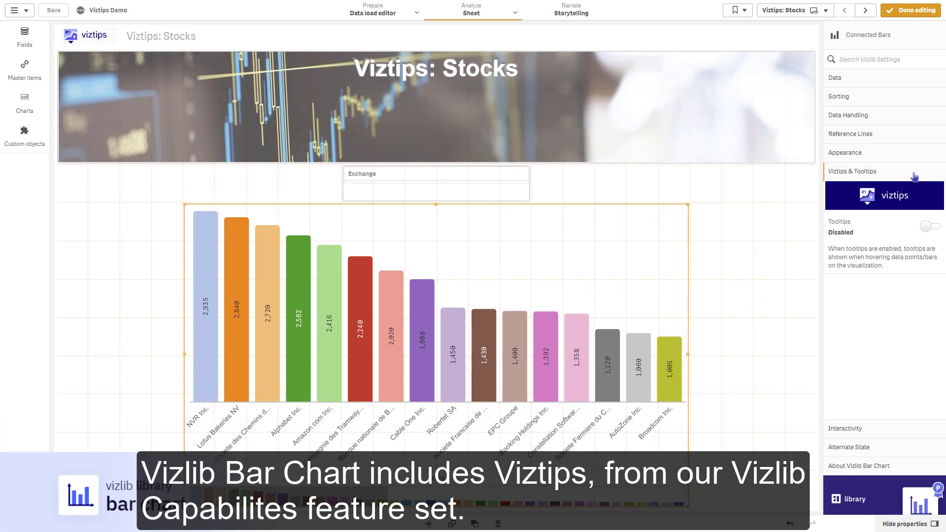
{"action": "left_click", "coordinate": [930, 227]}
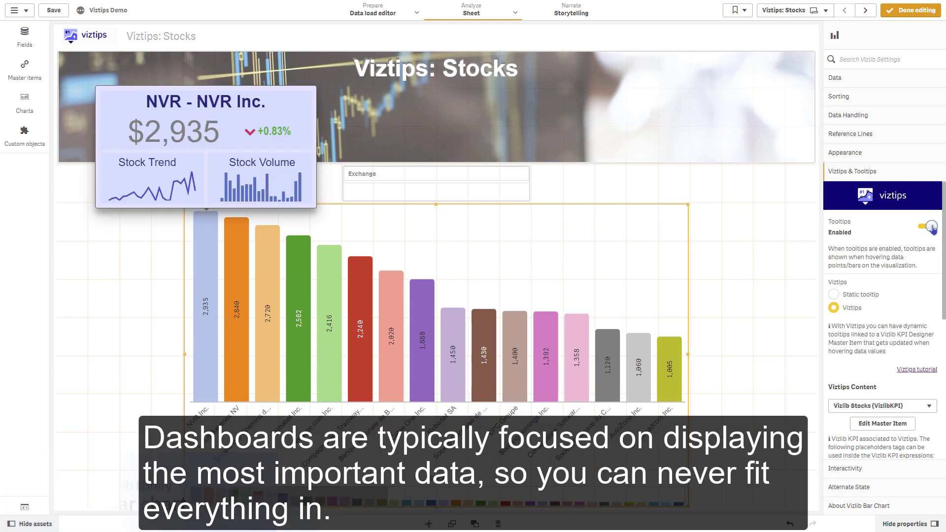
{"action": "left_click", "coordinate": [923, 12]}
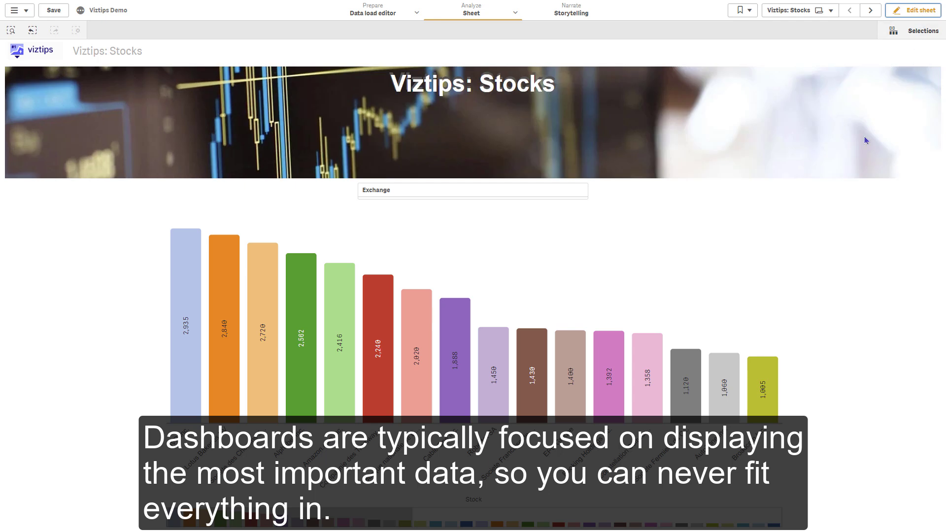
{"action": "mouse_move", "coordinate": [350, 289]}
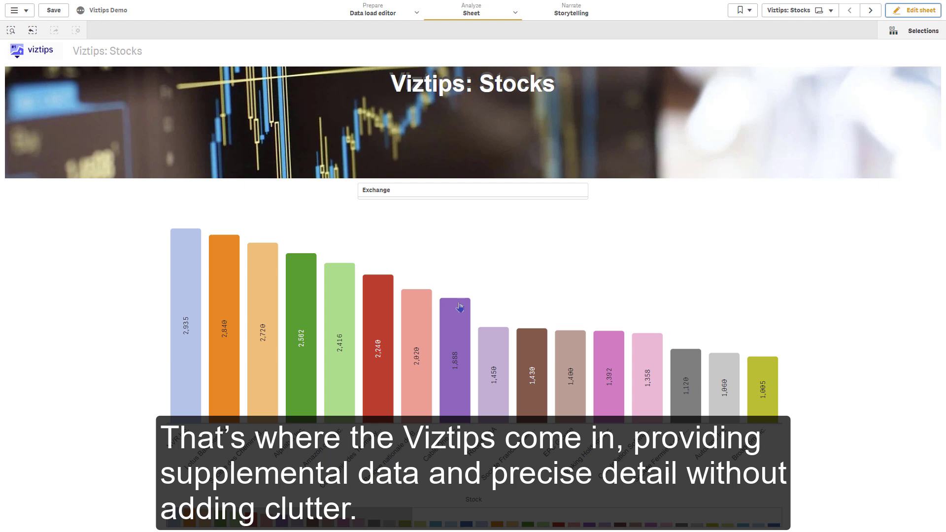
{"action": "mouse_move", "coordinate": [459, 309]}
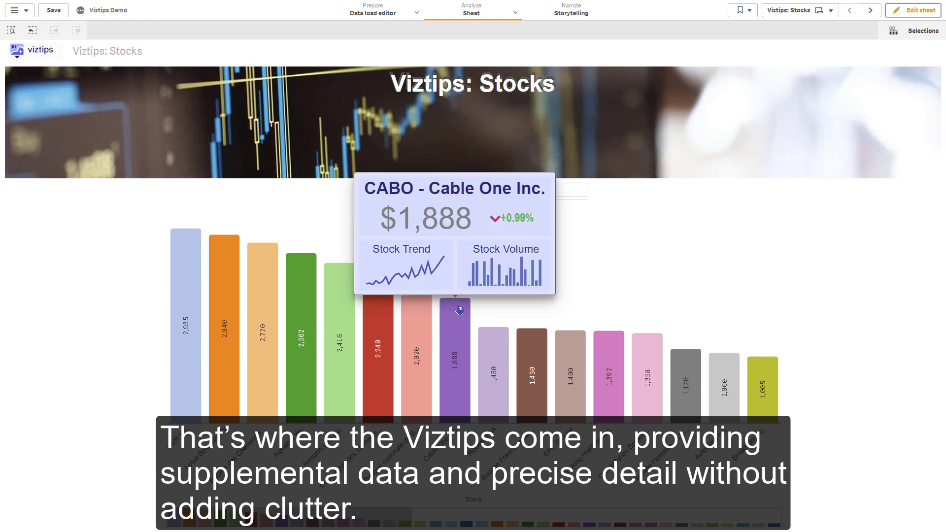
{"action": "mouse_move", "coordinate": [566, 348]}
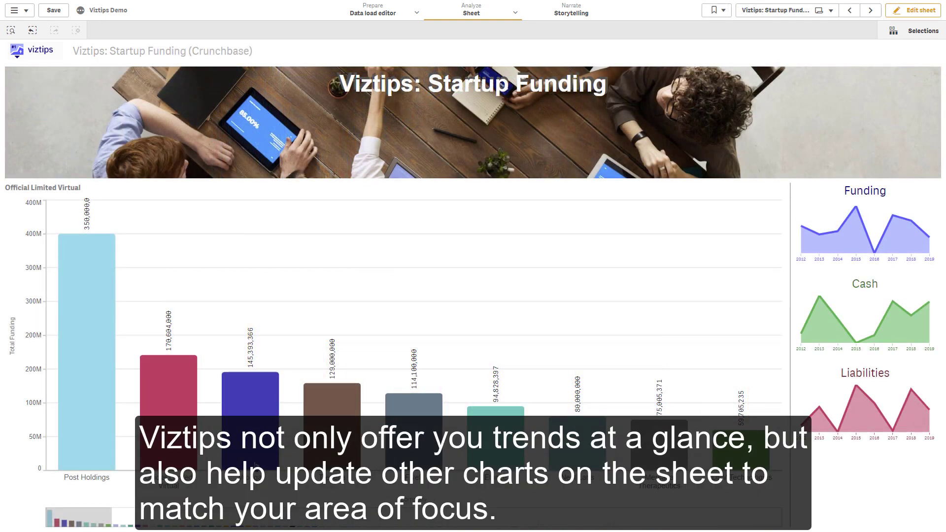
Step: Inspect the Viztips cards on the Startup Funding and Behind the bar sheets' charts
{"action": "mouse_move", "coordinate": [255, 464]}
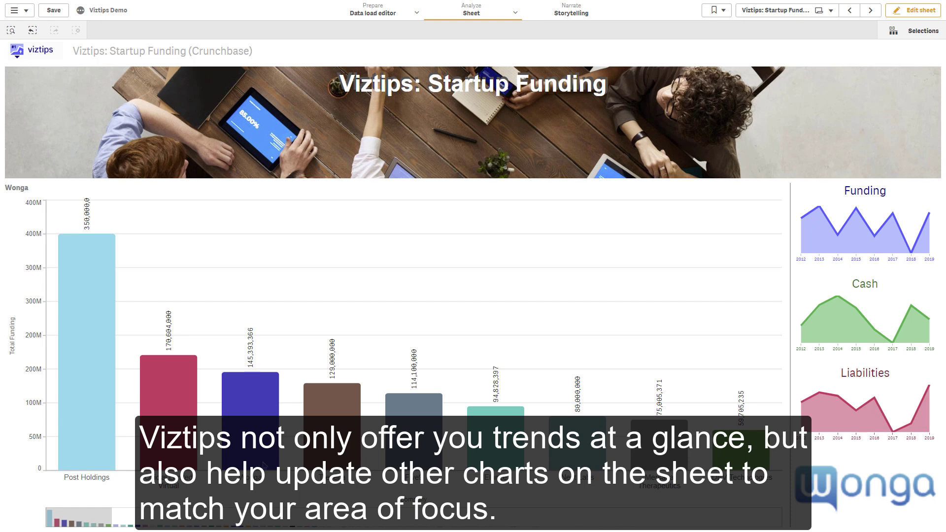
{"action": "mouse_move", "coordinate": [321, 459]}
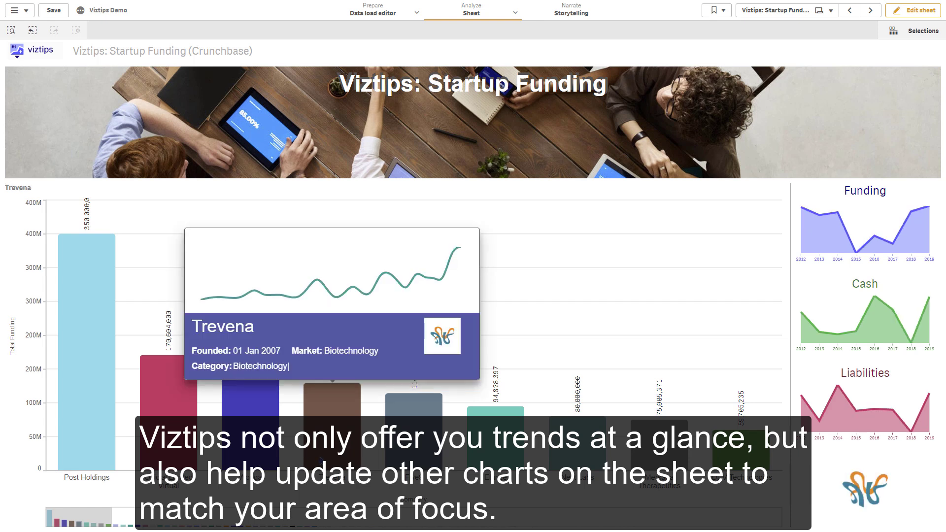
{"action": "mouse_move", "coordinate": [403, 460]}
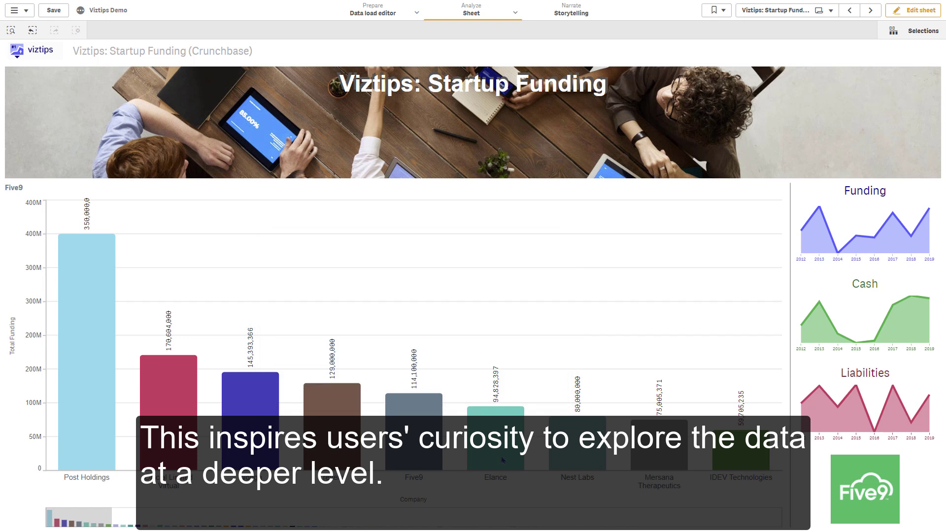
{"action": "mouse_move", "coordinate": [503, 460]}
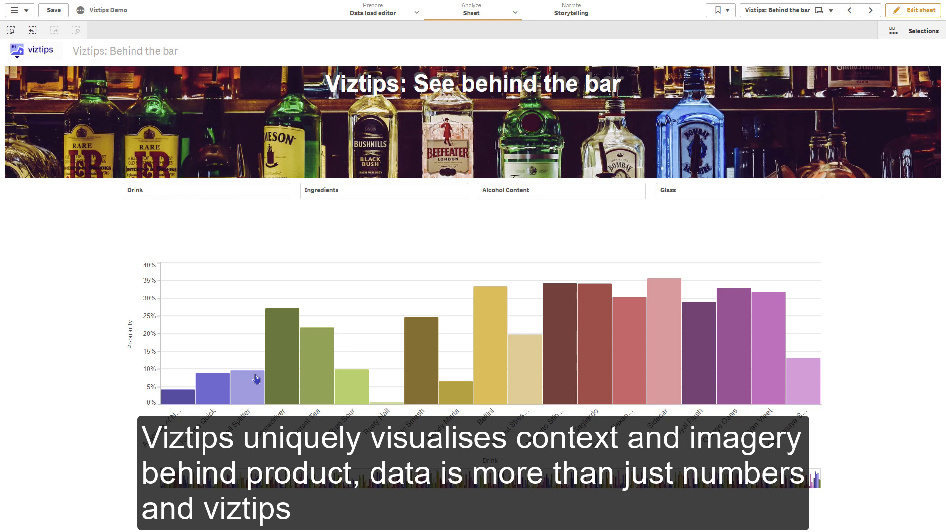
{"action": "mouse_move", "coordinate": [256, 379]}
{"action": "mouse_move", "coordinate": [519, 366]}
{"action": "mouse_move", "coordinate": [639, 347]}
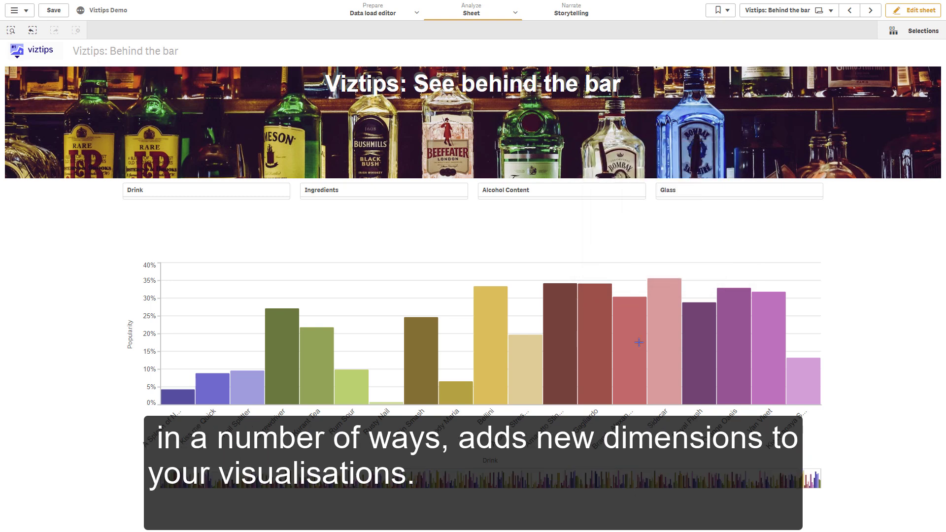
{"action": "mouse_move", "coordinate": [820, 408]}
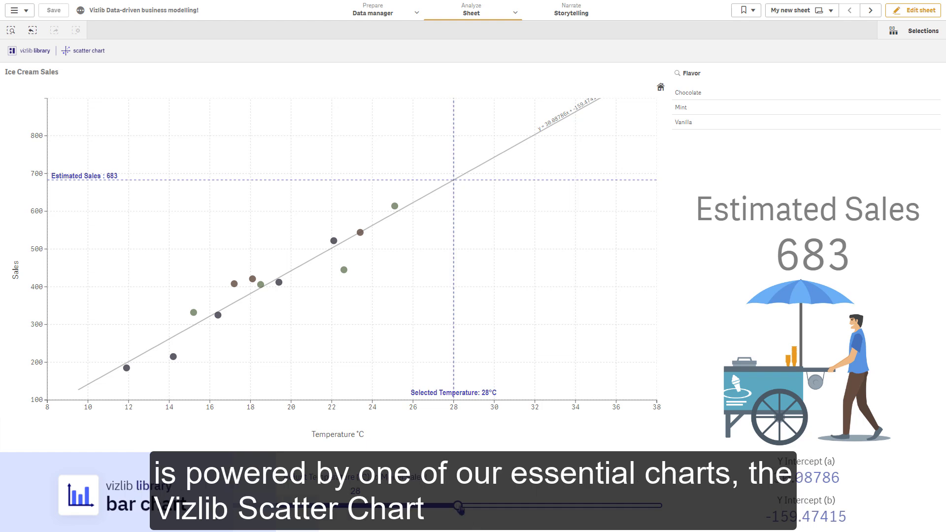
Step: Adjust the temperature slider, then turn on Calculate Clusters with shaded cluster area groups for the ice cream sales points
{"action": "left_click_drag", "start_coordinate": [458, 507], "coordinate": [224, 495]}
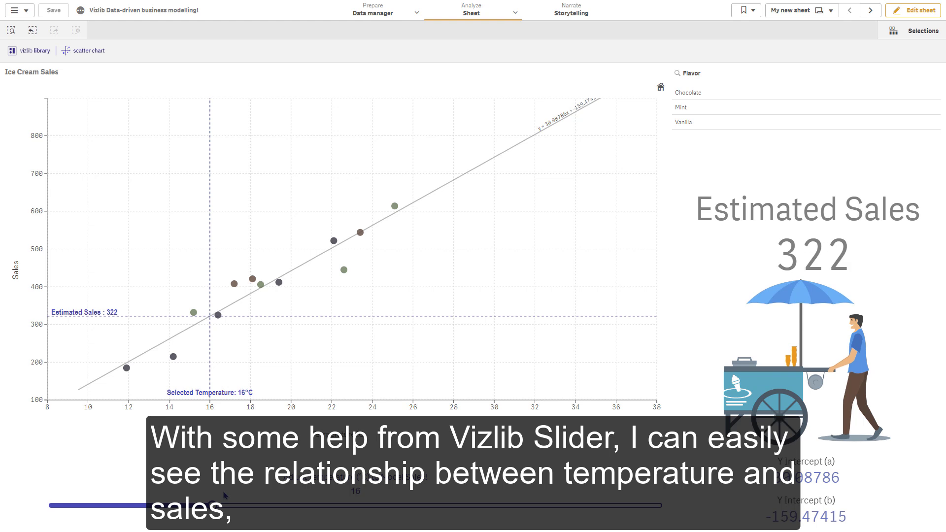
{"action": "left_click", "coordinate": [925, 11]}
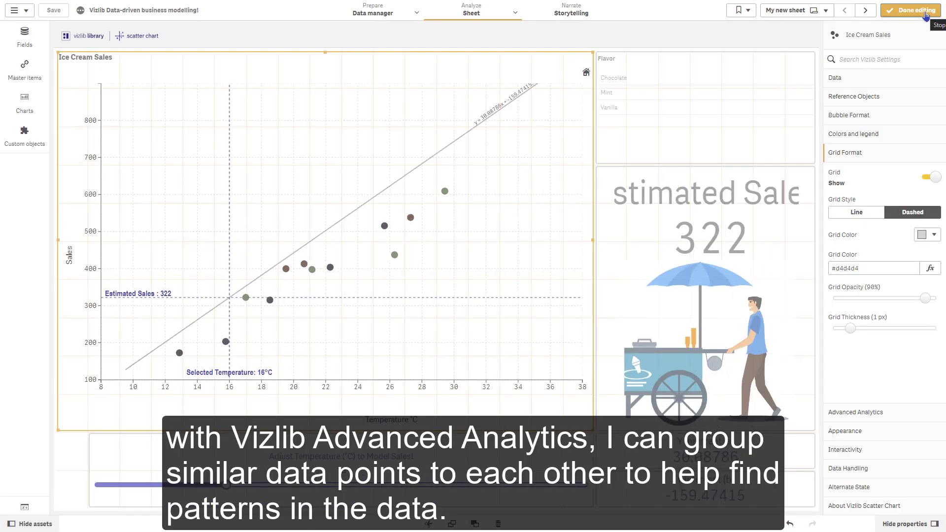
{"action": "left_click", "coordinate": [885, 412]}
{"action": "left_click", "coordinate": [931, 197]}
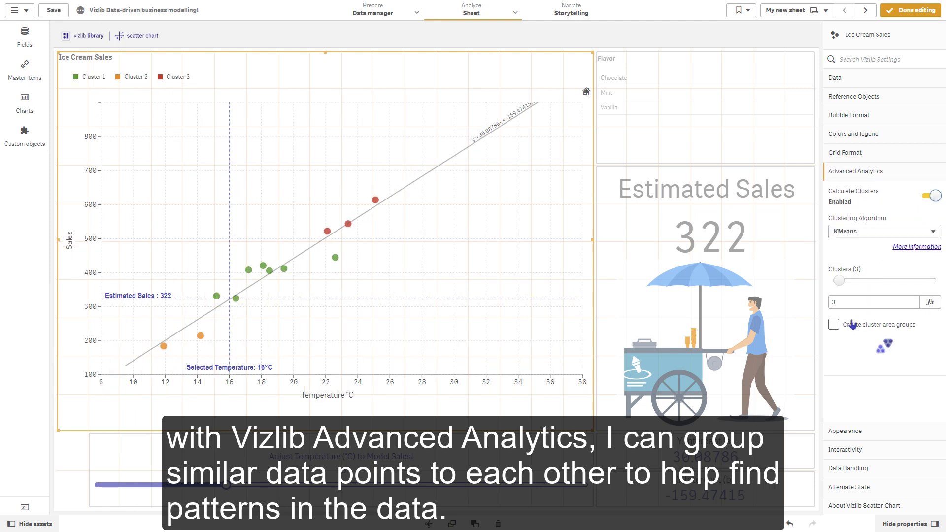
{"action": "left_click", "coordinate": [834, 324]}
{"action": "left_click", "coordinate": [929, 14]}
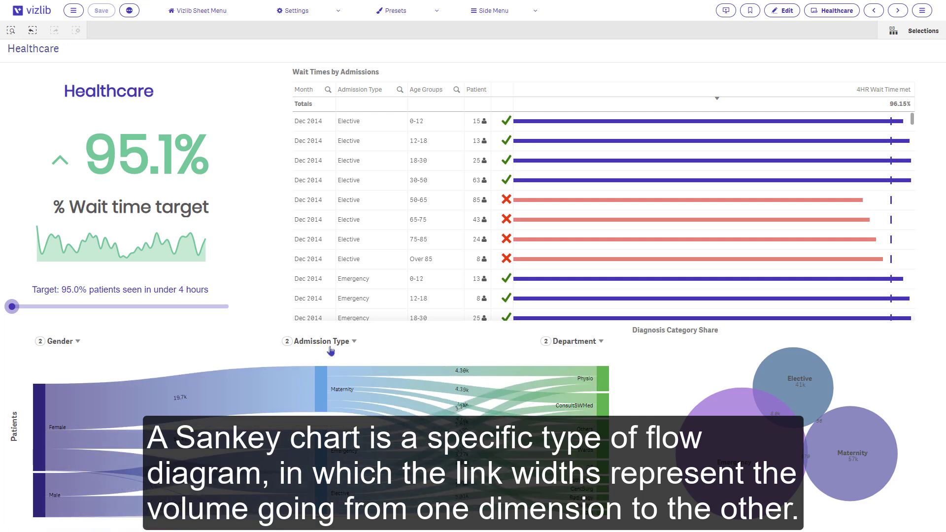
Step: Switch the Sankey's Admission Type dimension to Age, then add Admission Type back as a fourth dimension
{"action": "left_click", "coordinate": [351, 342]}
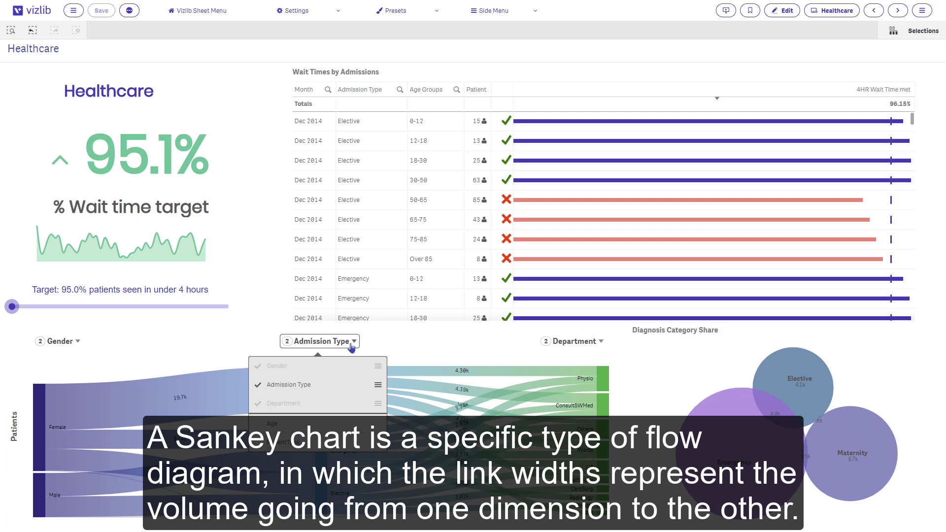
{"action": "left_click", "coordinate": [287, 424]}
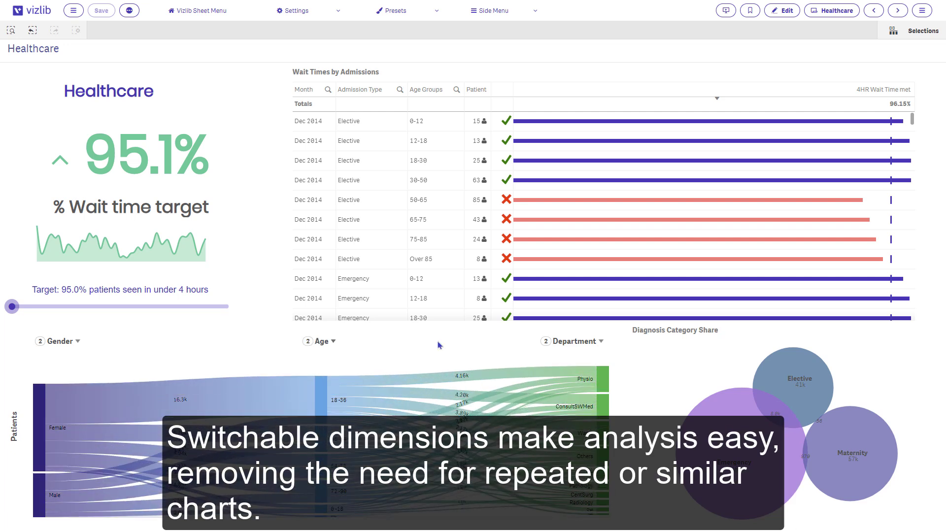
{"action": "left_click", "coordinate": [782, 10]}
{"action": "left_click_drag", "start_coordinate": [931, 226], "coordinate": [929, 156]}
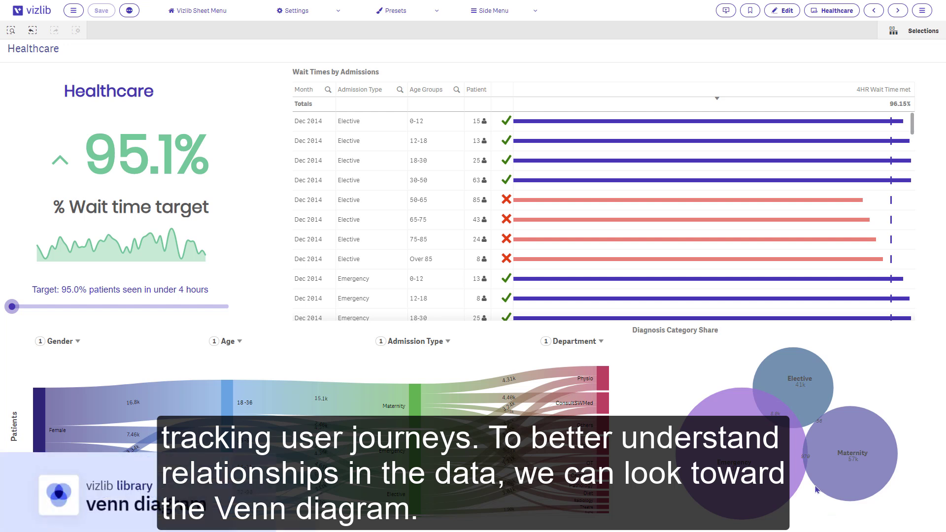
Step: Raise the wait-time target to 96.2% and follow the KPI's action to the KPI Infographic - Icon Bar sheet
{"action": "mouse_move", "coordinate": [805, 463]}
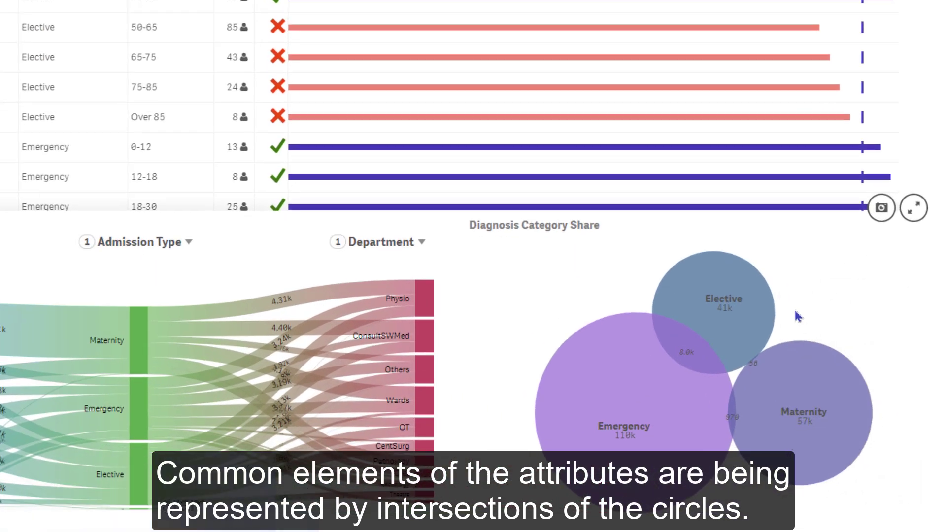
{"action": "mouse_move", "coordinate": [780, 410]}
{"action": "mouse_move", "coordinate": [671, 327]}
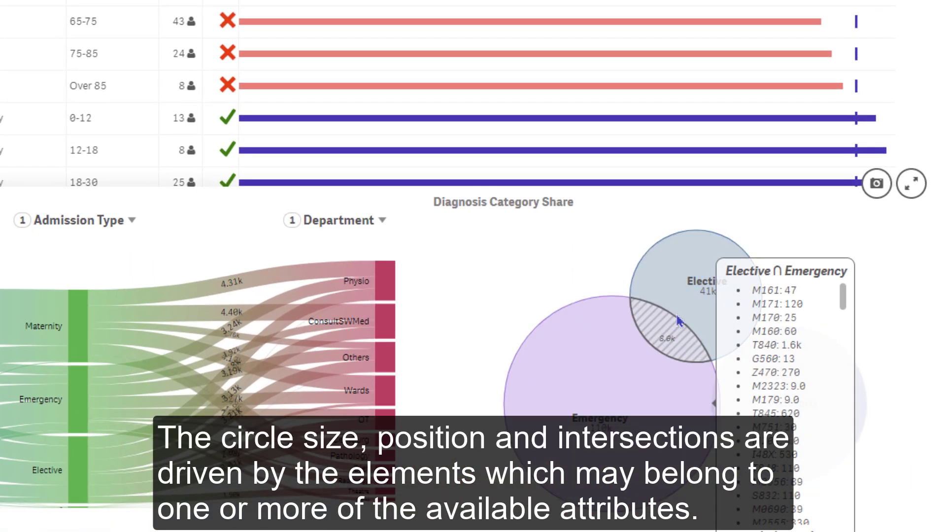
{"action": "mouse_move", "coordinate": [679, 310]}
{"action": "mouse_move", "coordinate": [615, 345]}
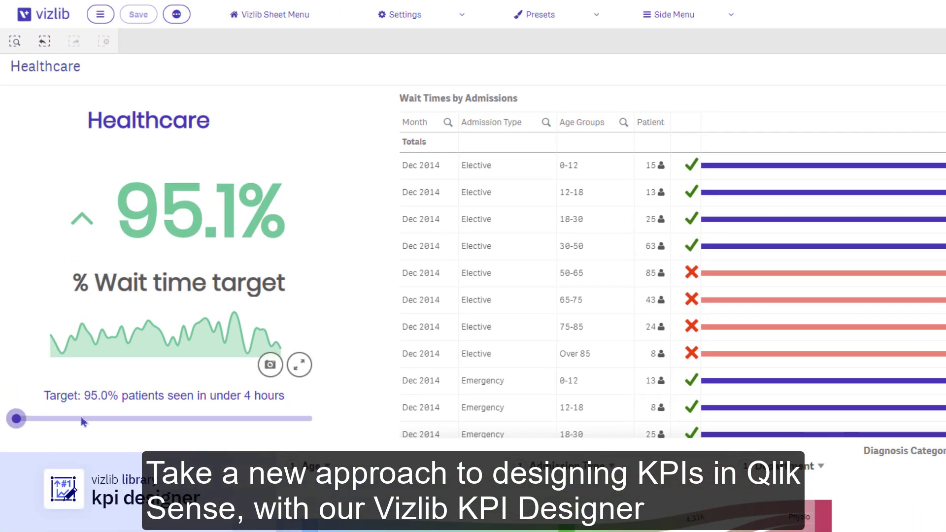
{"action": "left_click_drag", "start_coordinate": [16, 418], "coordinate": [91, 420]}
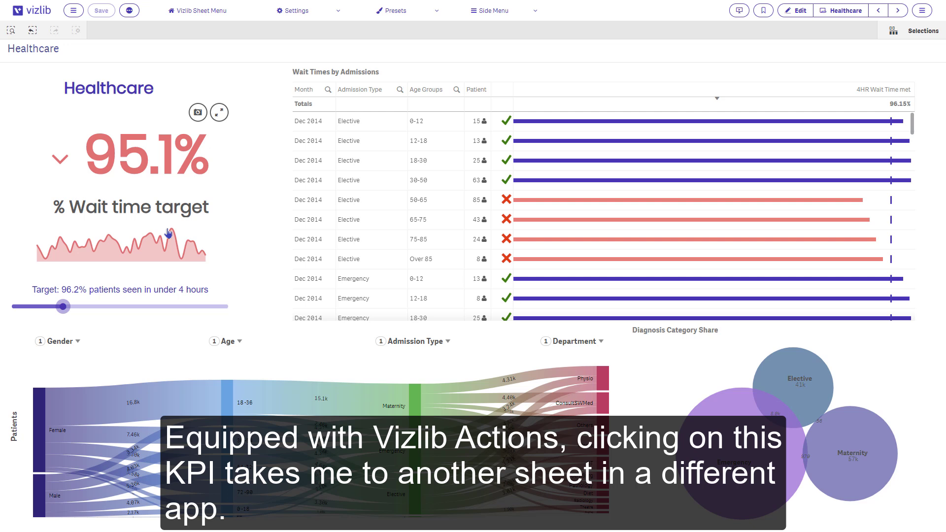
{"action": "left_click", "coordinate": [168, 233]}
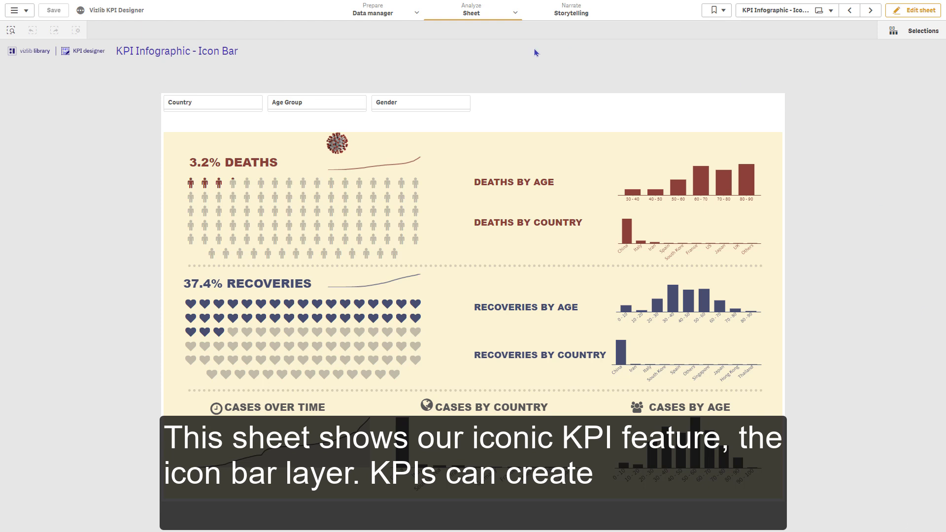
Step: Filter the infographic's Gender to male and NA and confirm the selection
{"action": "left_click", "coordinate": [402, 102]}
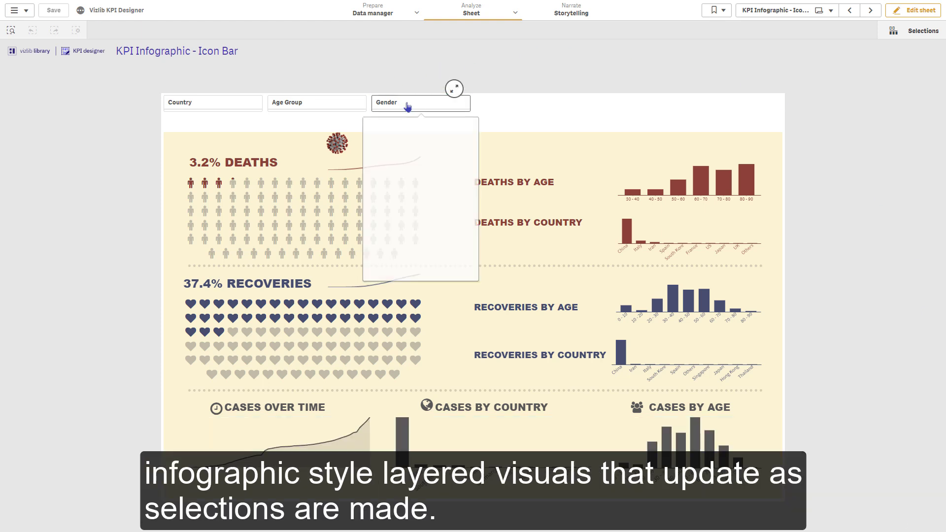
{"action": "left_click", "coordinate": [404, 182]}
{"action": "left_click", "coordinate": [403, 196]}
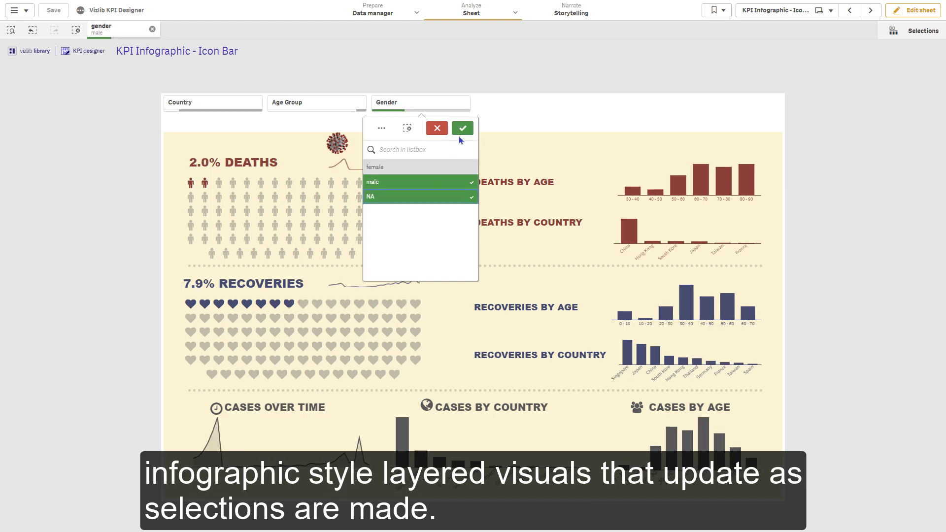
{"action": "left_click", "coordinate": [462, 129]}
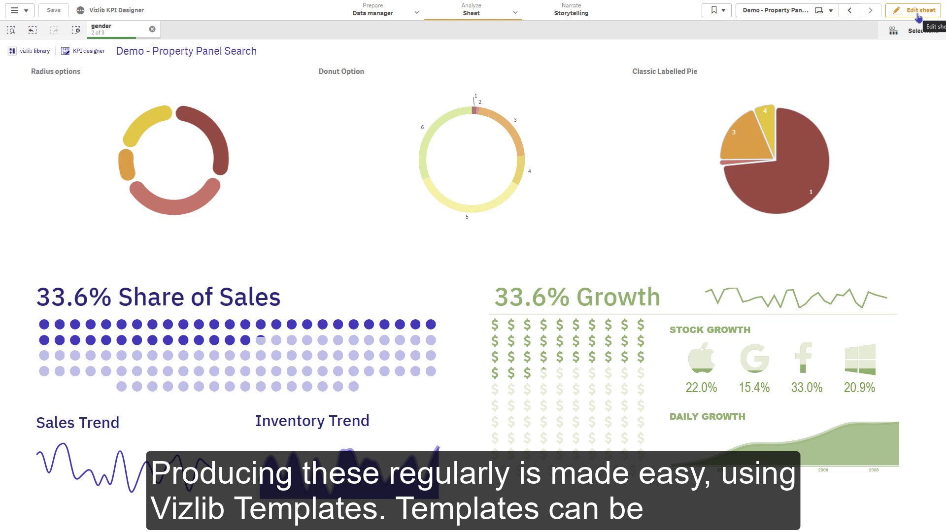
Step: Select the 33.6% Growth KPI in edit mode, apply the Vizlib Company template and reopen the template gallery
{"action": "left_click", "coordinate": [917, 15]}
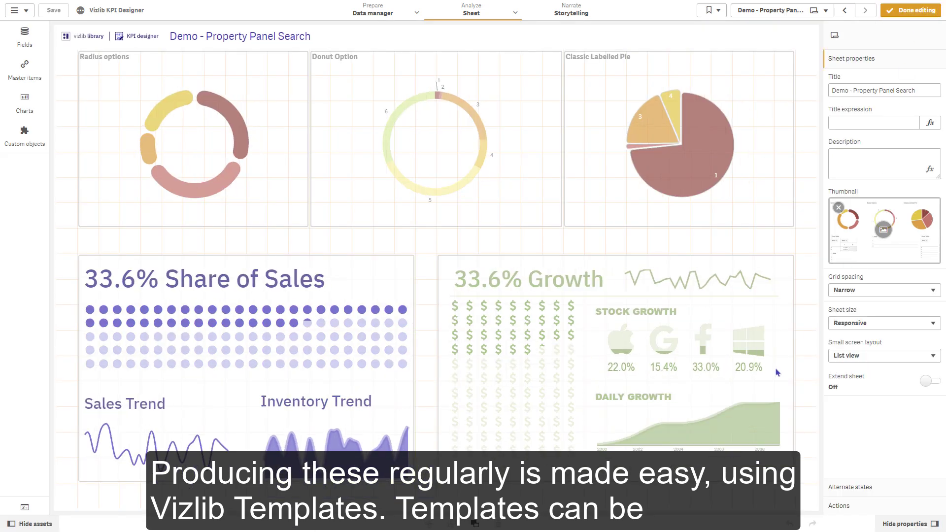
{"action": "left_click", "coordinate": [778, 373]}
{"action": "left_click", "coordinate": [911, 78]}
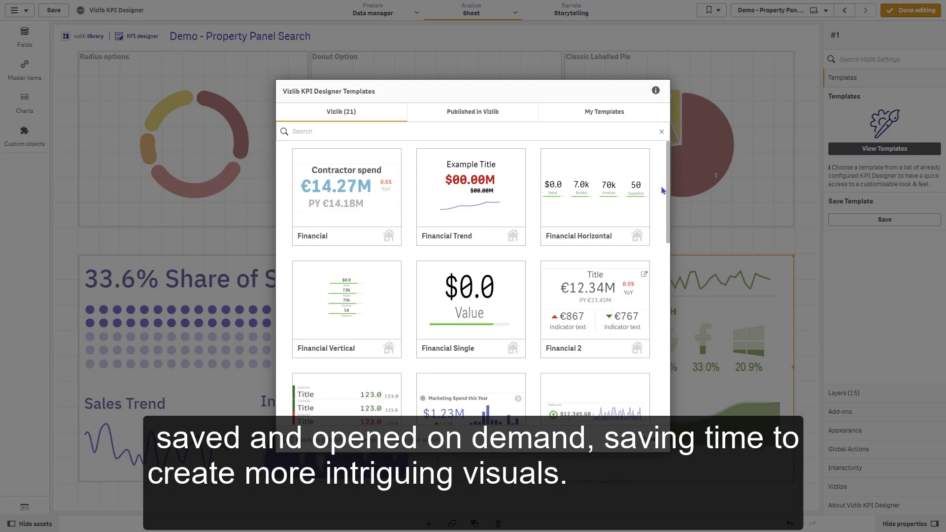
{"action": "scroll", "coordinate": [653, 296], "scroll_direction": "down", "scroll_amount": 10}
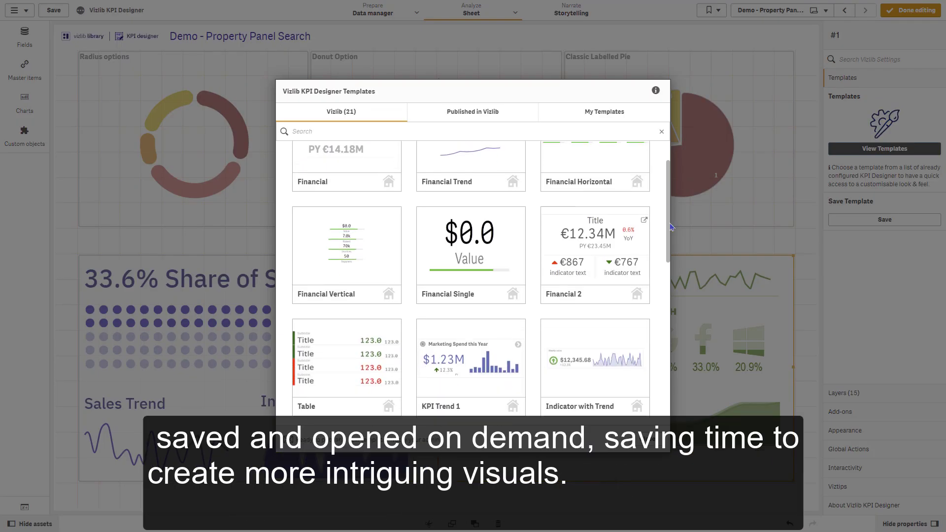
{"action": "scroll", "coordinate": [652, 362], "scroll_direction": "down", "scroll_amount": 1}
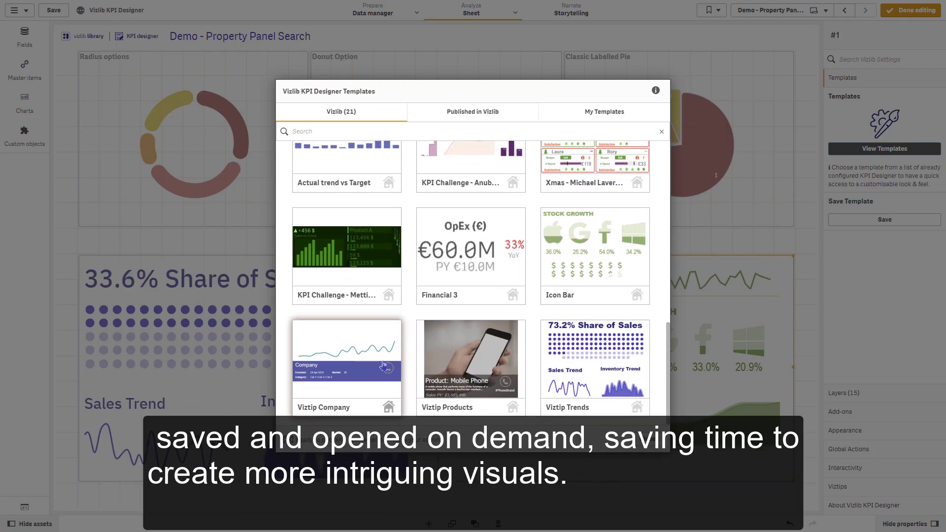
{"action": "left_click", "coordinate": [347, 367]}
{"action": "left_click", "coordinate": [864, 149]}
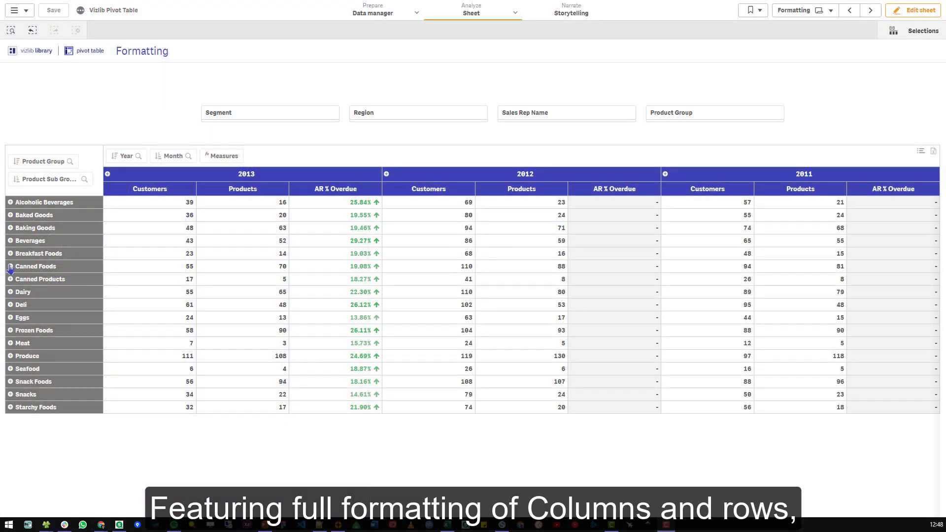
Step: Expand Canned Foods into sub-products and 2013 into monthly columns, then enter sheet editing
{"action": "left_click", "coordinate": [10, 267]}
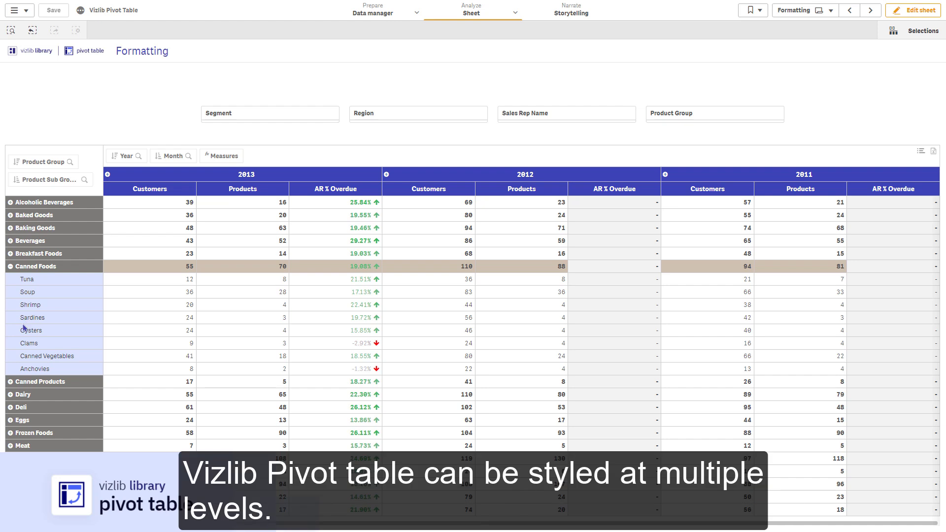
{"action": "left_click", "coordinate": [108, 175]}
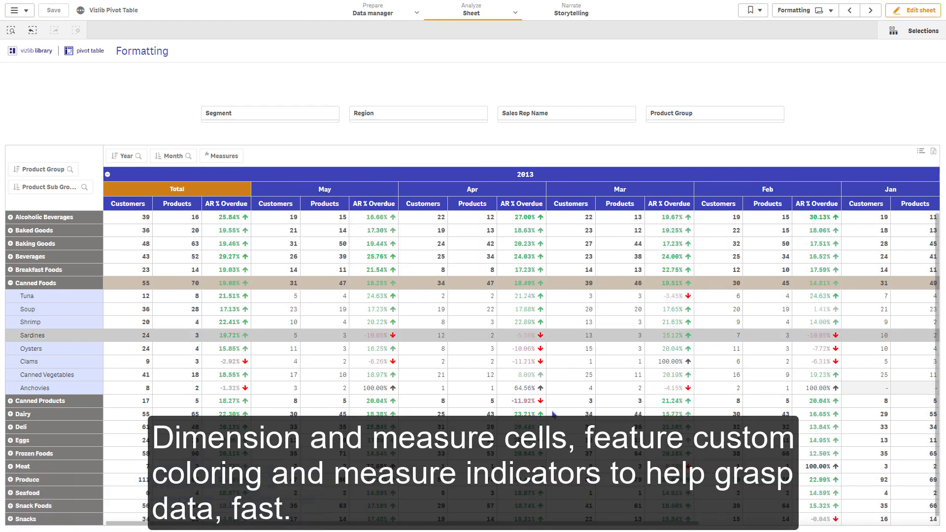
{"action": "left_click", "coordinate": [909, 15]}
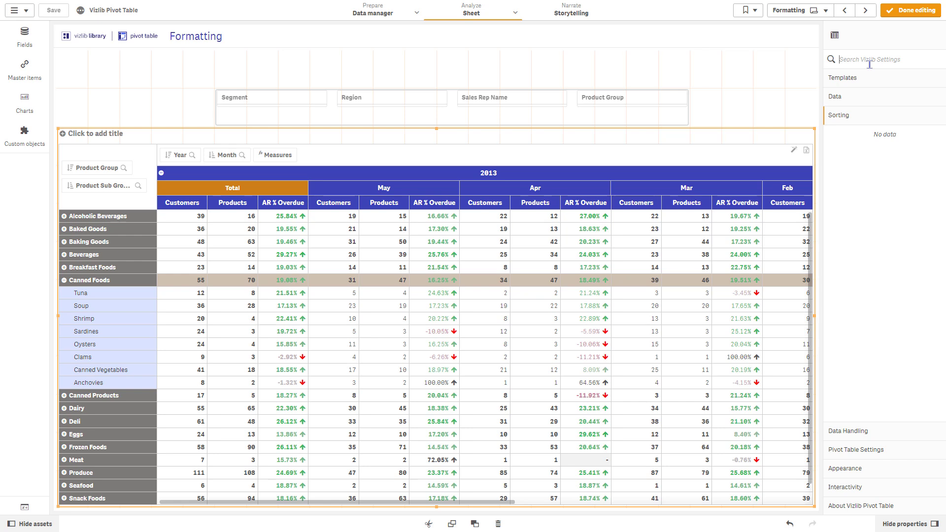
Step: Set the Products and Customers measures' Representation to Progress in the Vizlib Data settings
{"action": "left_click", "coordinate": [869, 64]}
{"action": "type", "text": "progress"}
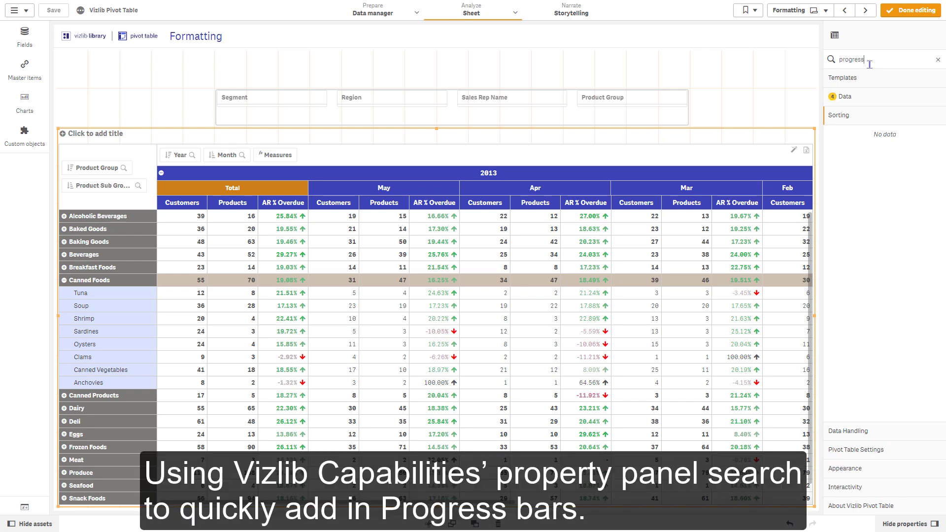
{"action": "left_click", "coordinate": [852, 103]}
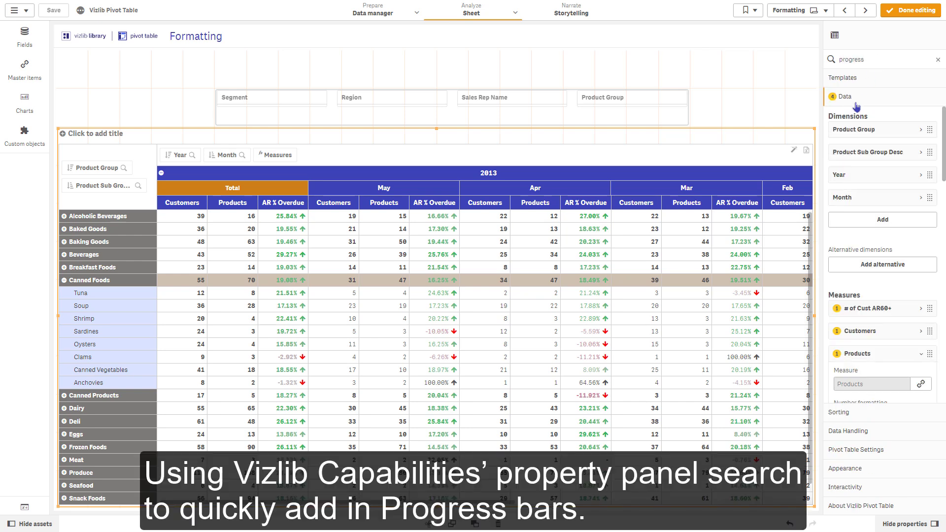
{"action": "scroll", "coordinate": [880, 323], "scroll_direction": "down", "scroll_amount": 1}
{"action": "scroll", "coordinate": [880, 323], "scroll_direction": "down", "scroll_amount": 3}
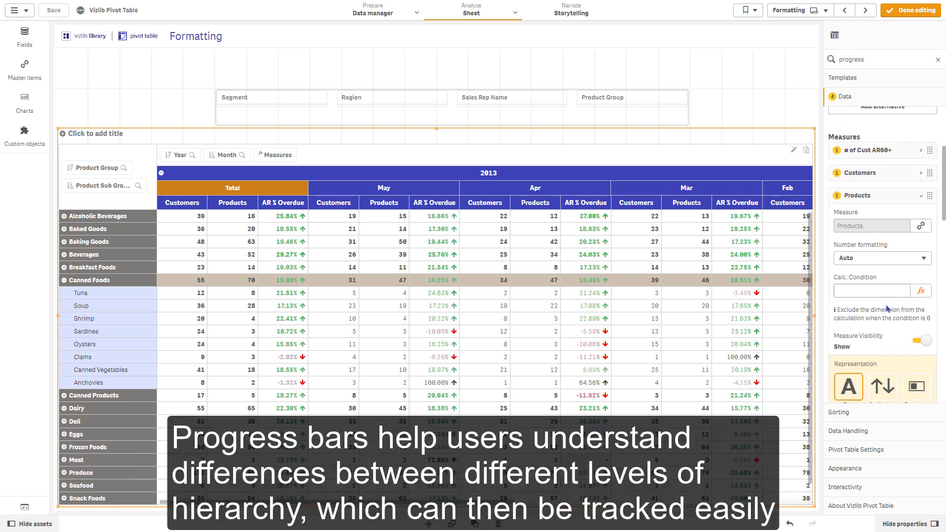
{"action": "left_click", "coordinate": [915, 349]}
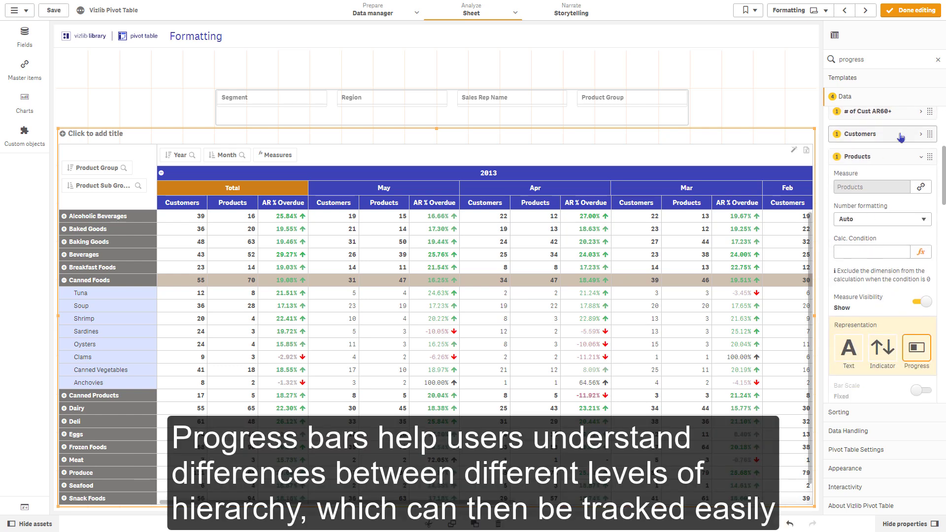
{"action": "left_click", "coordinate": [901, 133]}
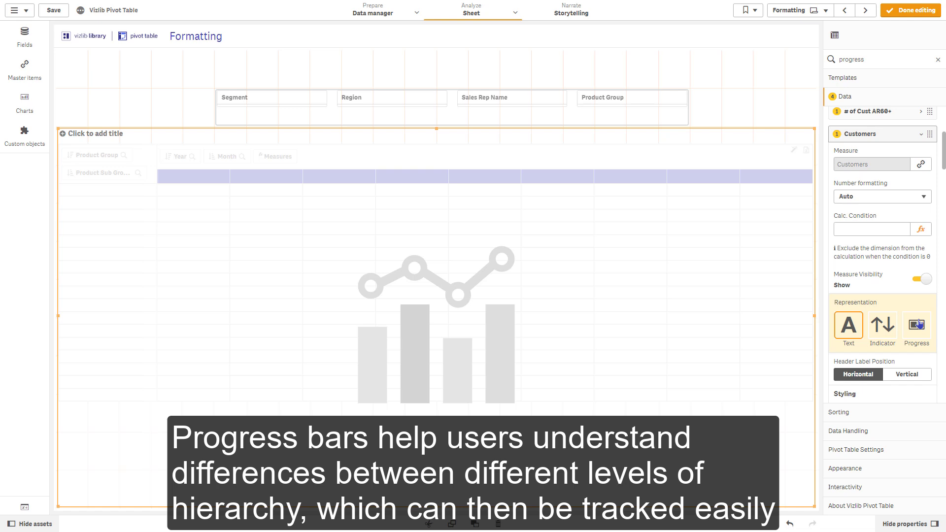
{"action": "left_click", "coordinate": [919, 324]}
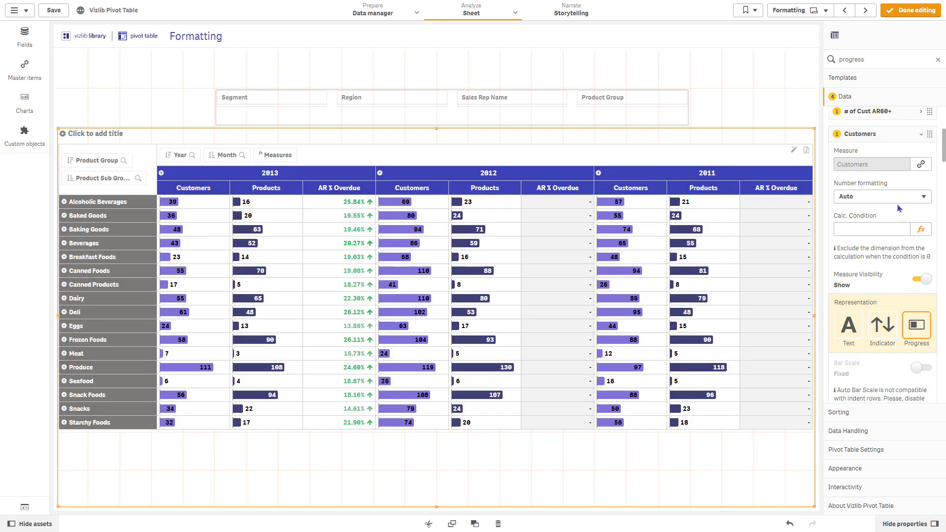
Step: Expand Canned Foods into its sub-products and finish editing the sheet
{"action": "left_click", "coordinate": [64, 271]}
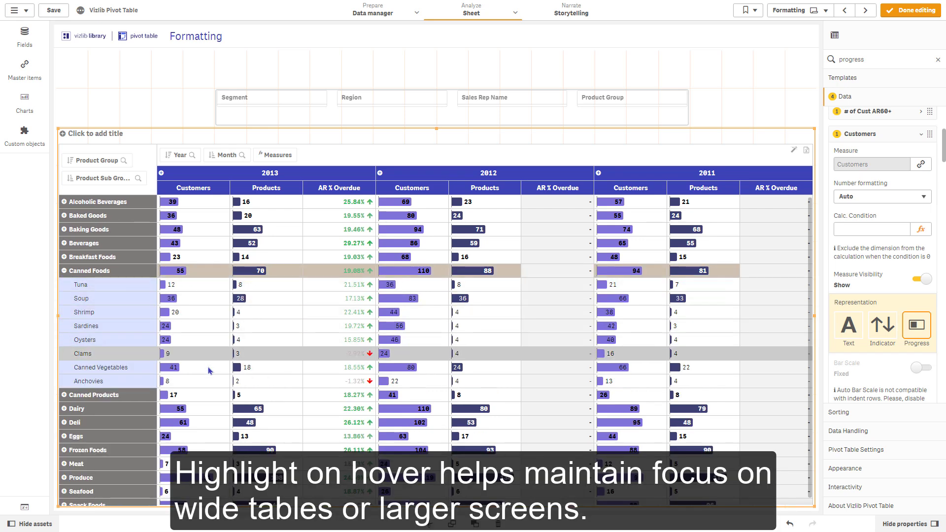
{"action": "mouse_move", "coordinate": [208, 379]}
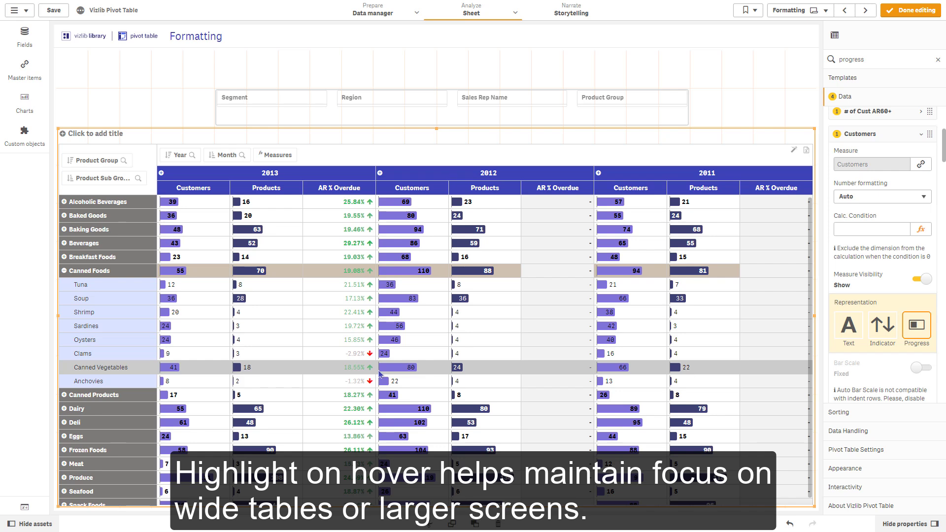
{"action": "left_click", "coordinate": [933, 18]}
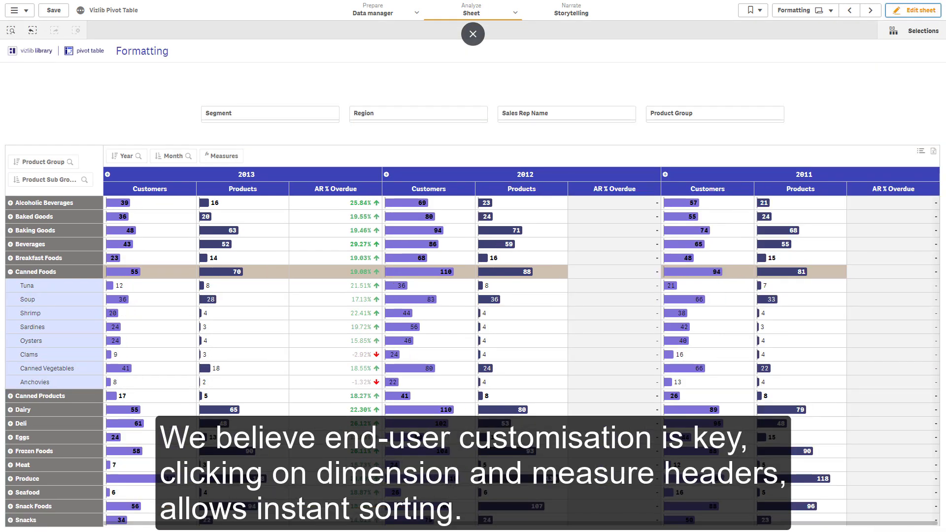
Step: Collapse Canned Foods, sort product groups descending, and expand Starchy Foods and Snack Foods
{"action": "left_click", "coordinate": [10, 272]}
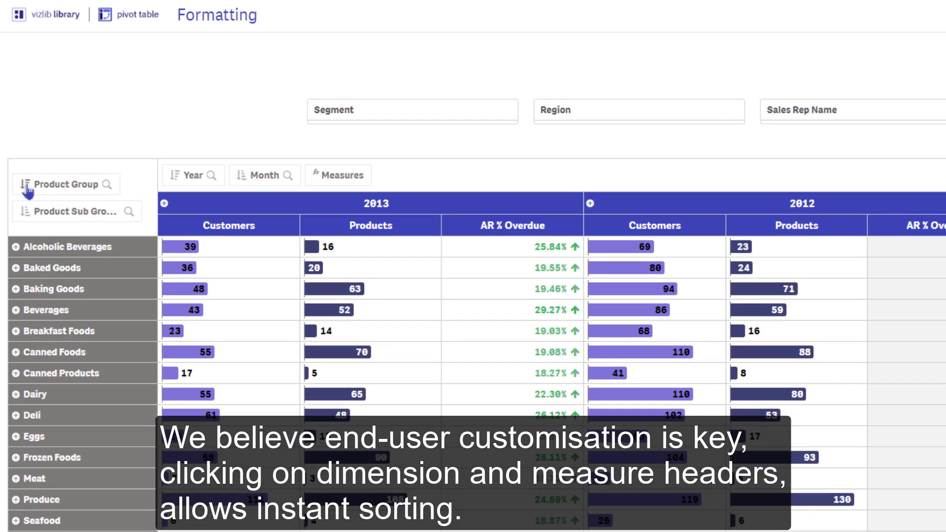
{"action": "left_click", "coordinate": [26, 186]}
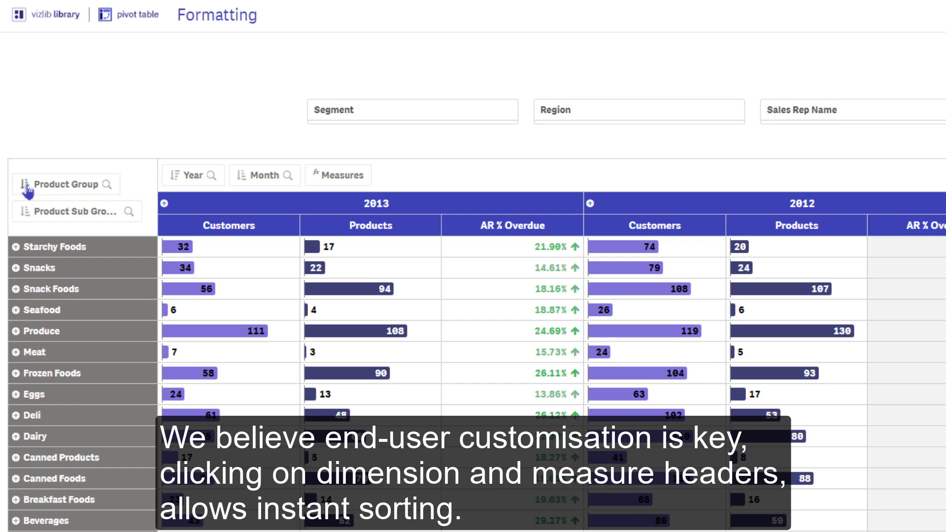
{"action": "left_click", "coordinate": [16, 246]}
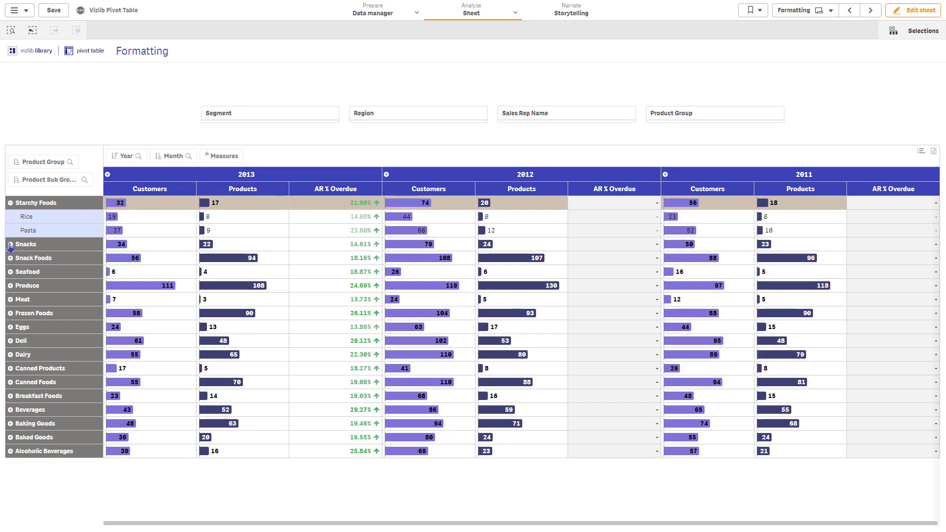
{"action": "left_click", "coordinate": [10, 258]}
Step: Rearrange the pivot columns with Measures above Year, then take Year out of the columns
{"action": "left_click", "coordinate": [921, 151]}
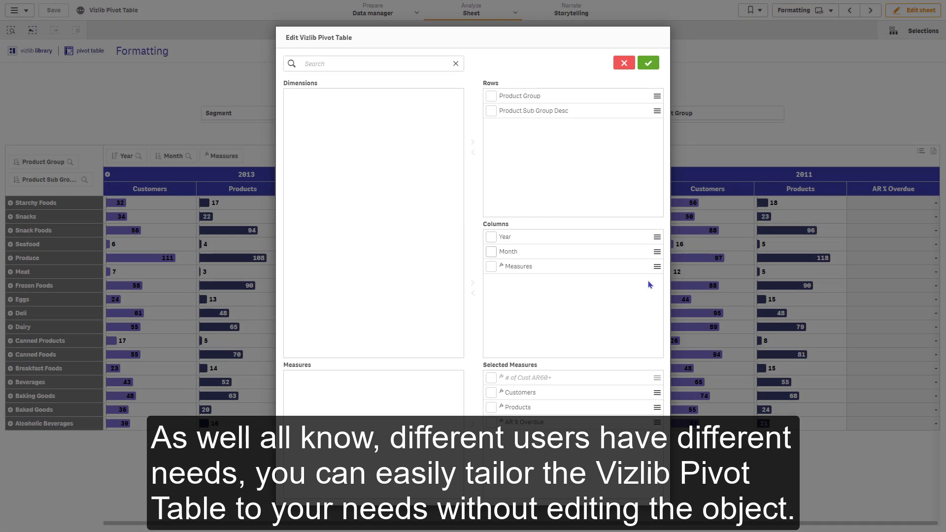
{"action": "left_click_drag", "start_coordinate": [657, 266], "coordinate": [650, 236]}
{"action": "left_click", "coordinate": [648, 64]}
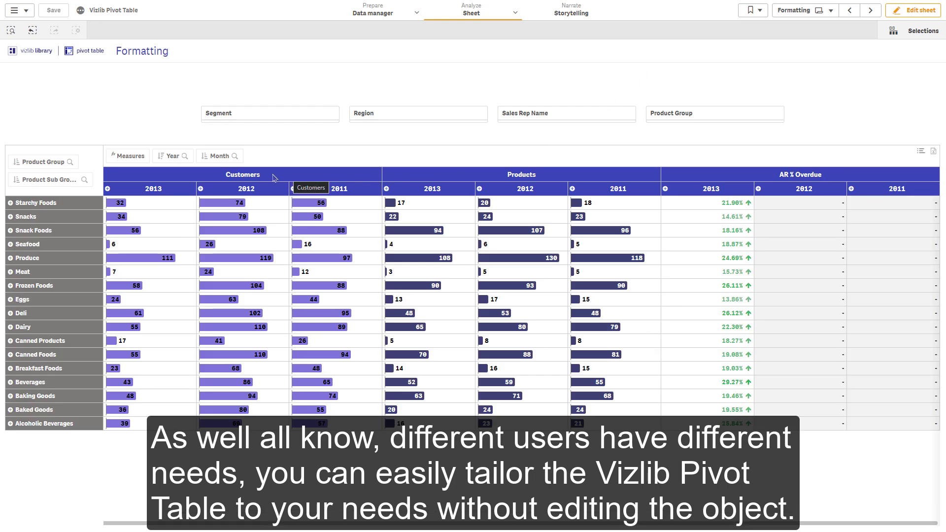
{"action": "left_click", "coordinate": [921, 155]}
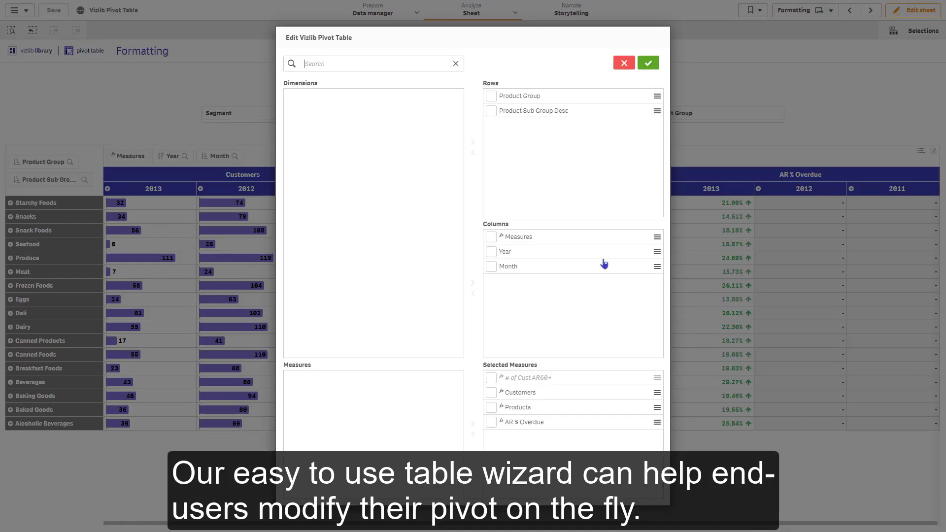
{"action": "left_click", "coordinate": [491, 252]}
{"action": "left_click", "coordinate": [473, 296]}
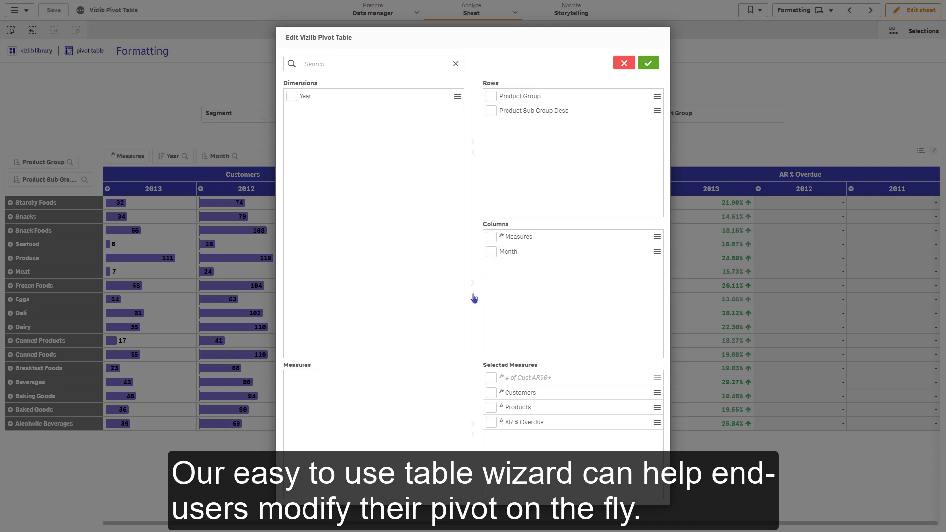
{"action": "left_click", "coordinate": [648, 63]}
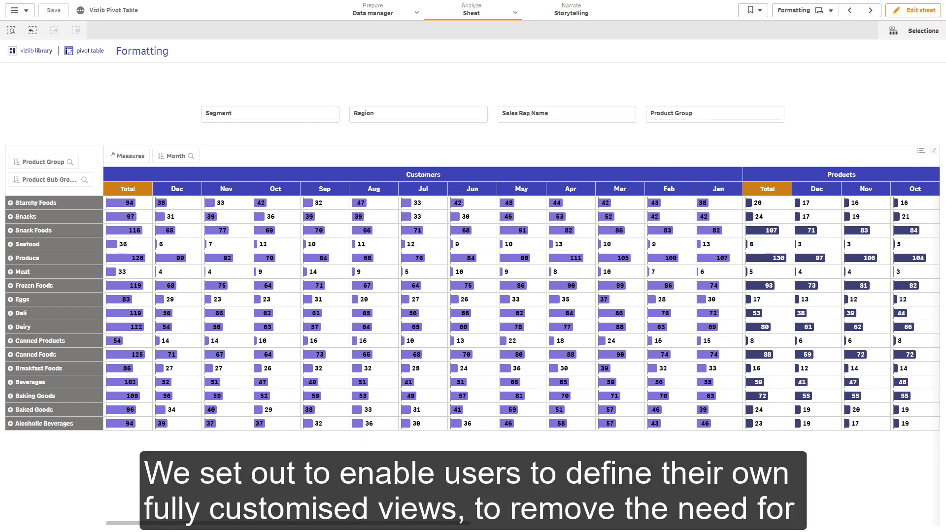
Step: Put Year back into the columns and move Month into Dimensions for a Year-only layout
{"action": "left_click", "coordinate": [919, 152]}
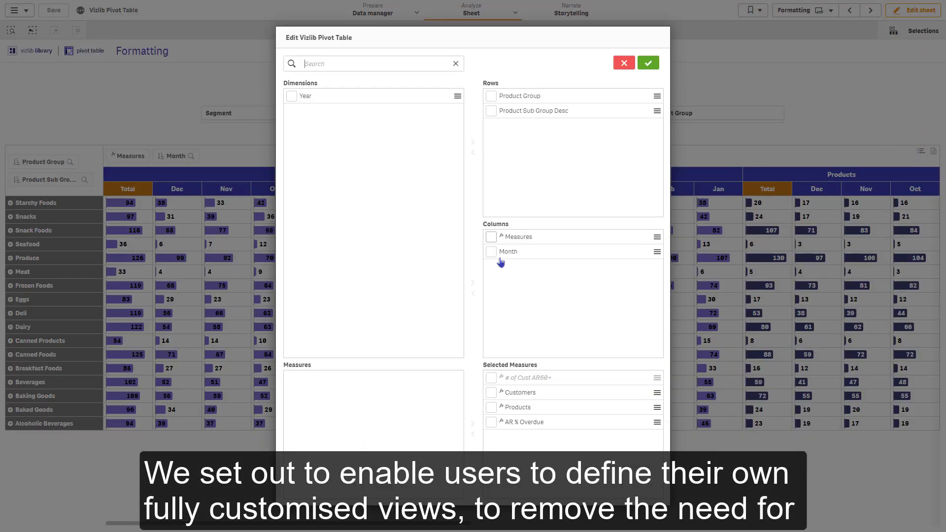
{"action": "left_click", "coordinate": [473, 284]}
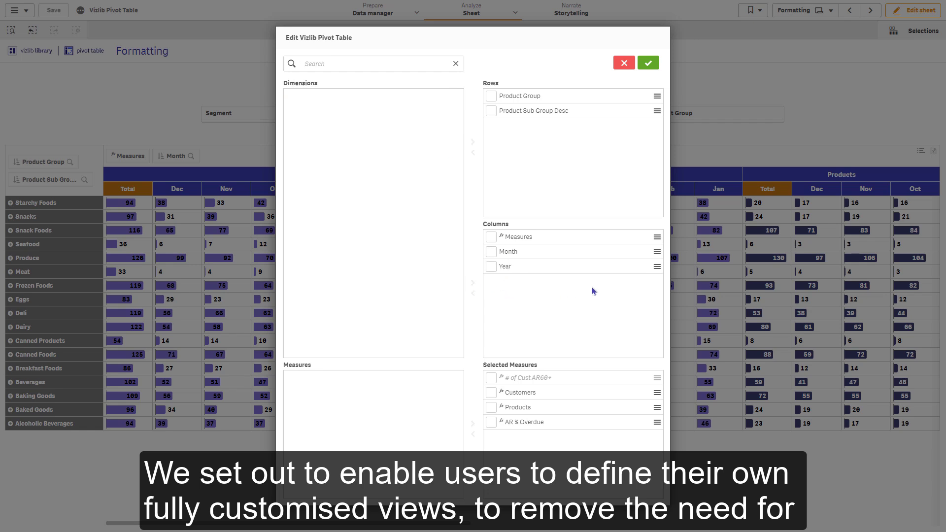
{"action": "left_click_drag", "start_coordinate": [640, 256], "coordinate": [389, 157]}
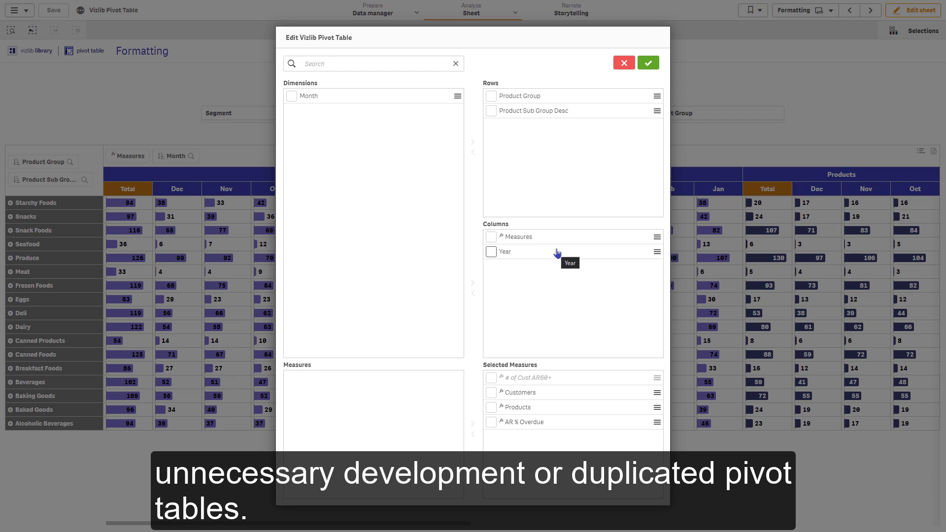
{"action": "left_click", "coordinate": [649, 63]}
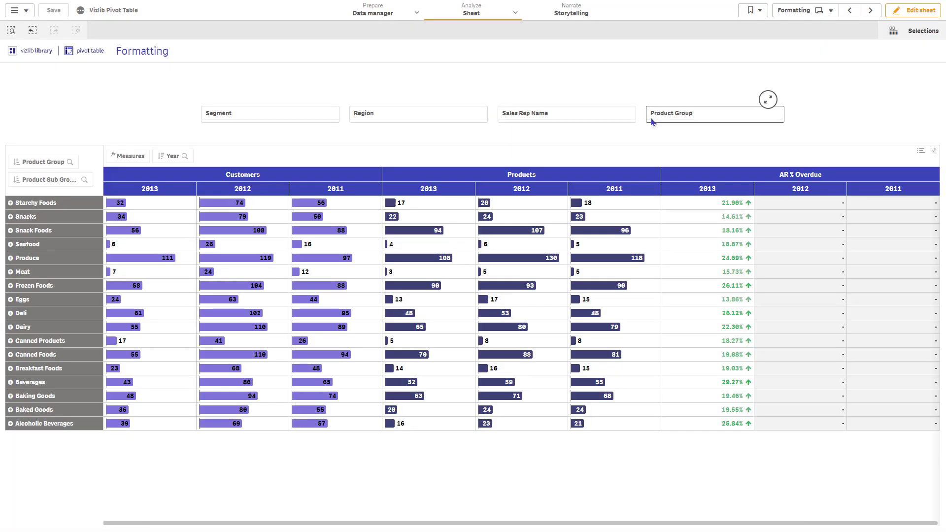
Step: Download the Year-based pivot table as an .xlsx file, then go to the Bullet charts + Flags sheet
{"action": "left_click", "coordinate": [931, 153]}
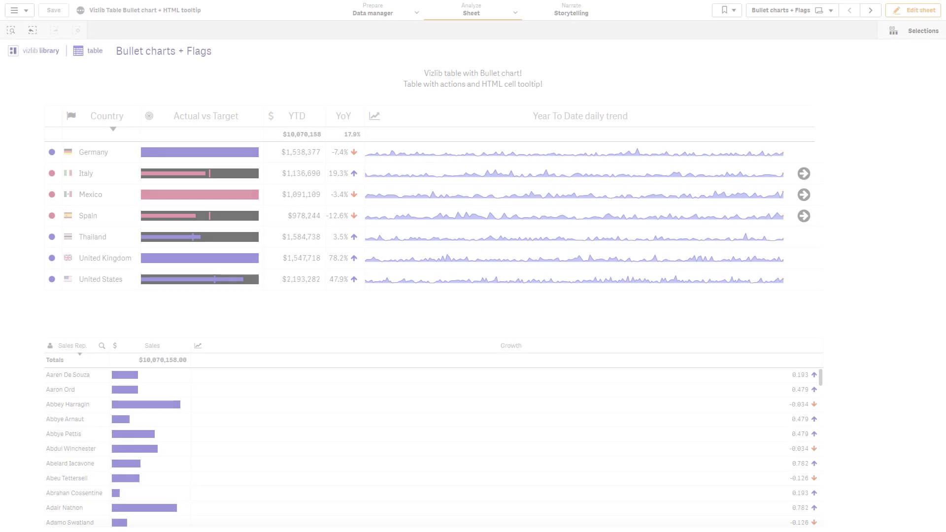
{"action": "mouse_move", "coordinate": [155, 158]}
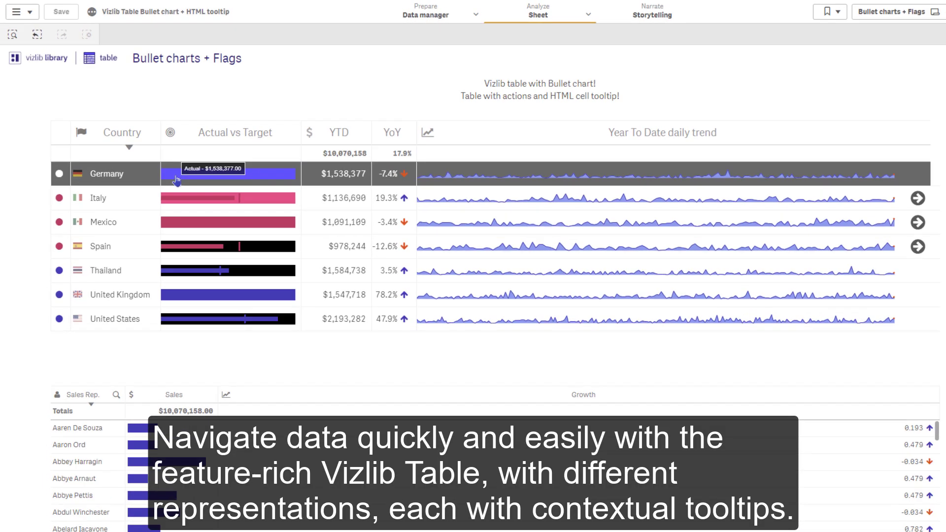
{"action": "mouse_move", "coordinate": [161, 174]}
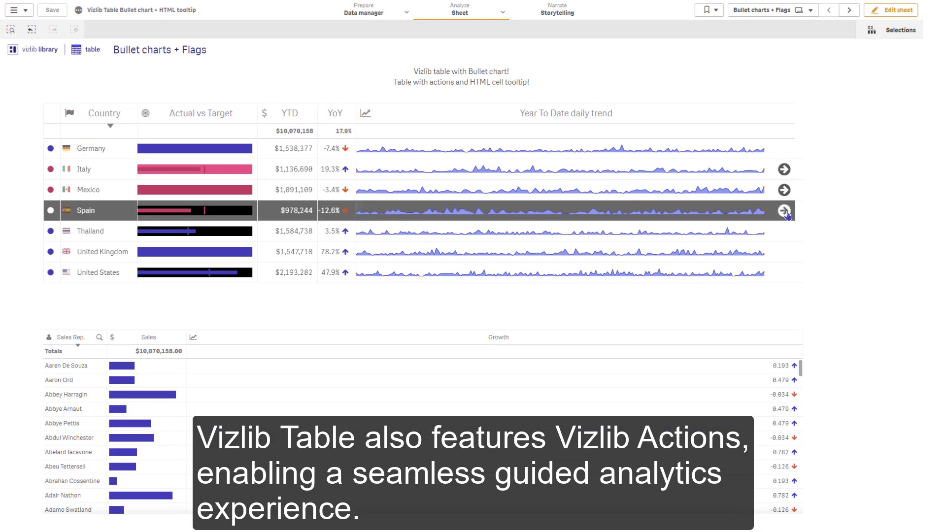
{"action": "left_click", "coordinate": [785, 211]}
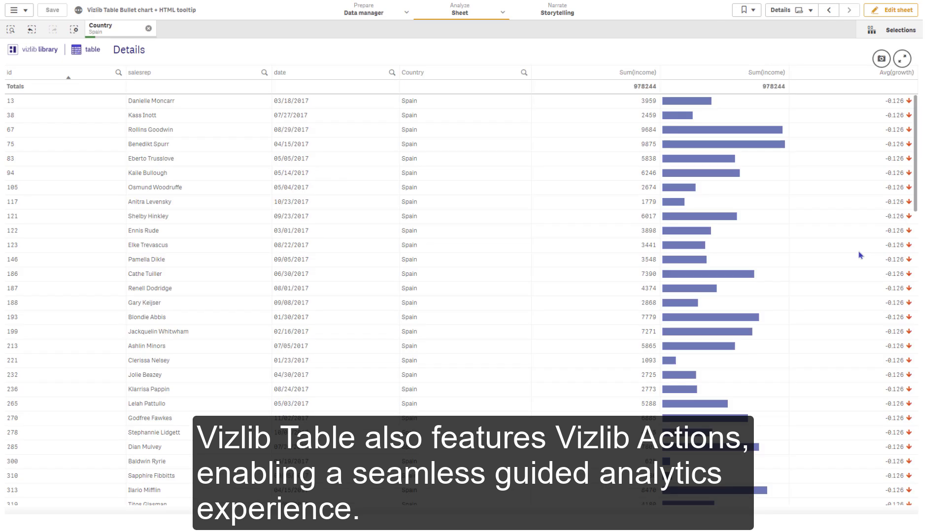
{"action": "left_click", "coordinate": [826, 15]}
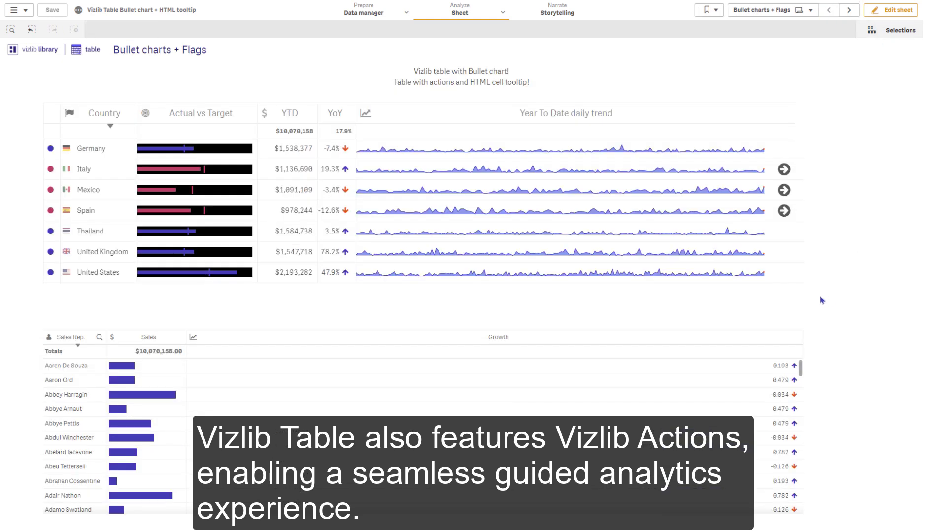
{"action": "mouse_move", "coordinate": [126, 374]}
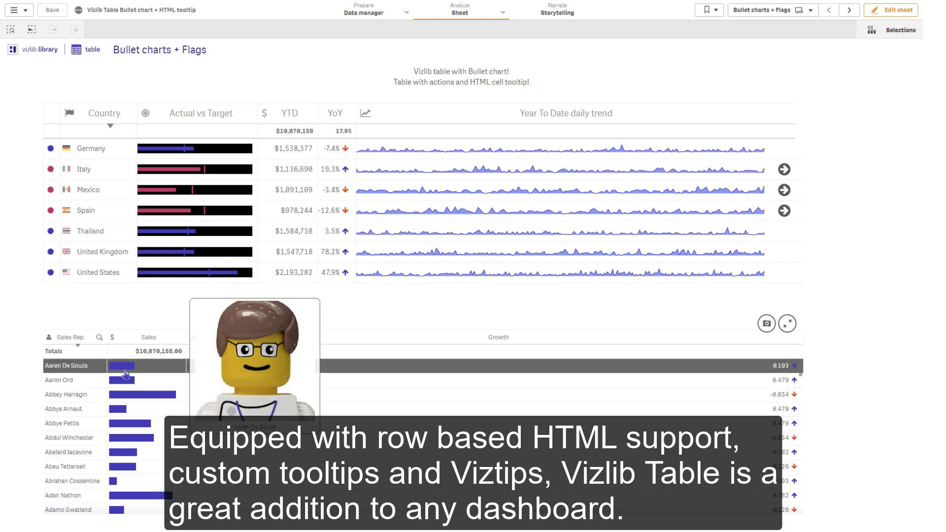
{"action": "mouse_move", "coordinate": [119, 400]}
{"action": "mouse_move", "coordinate": [130, 440]}
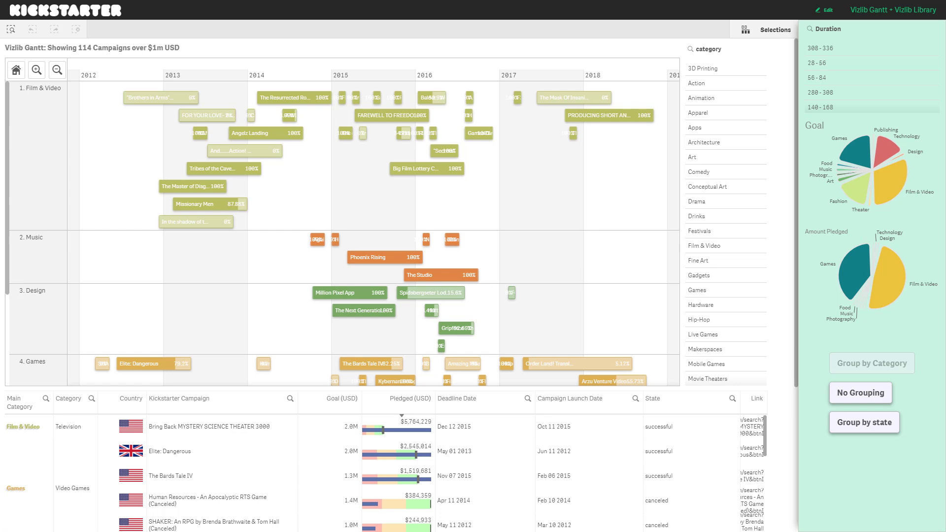
Step: Group the Gantt rows by state then by Category, and filter Duration to 28-56 and 308-336
{"action": "scroll", "coordinate": [395, 286], "scroll_direction": "down", "scroll_amount": 5}
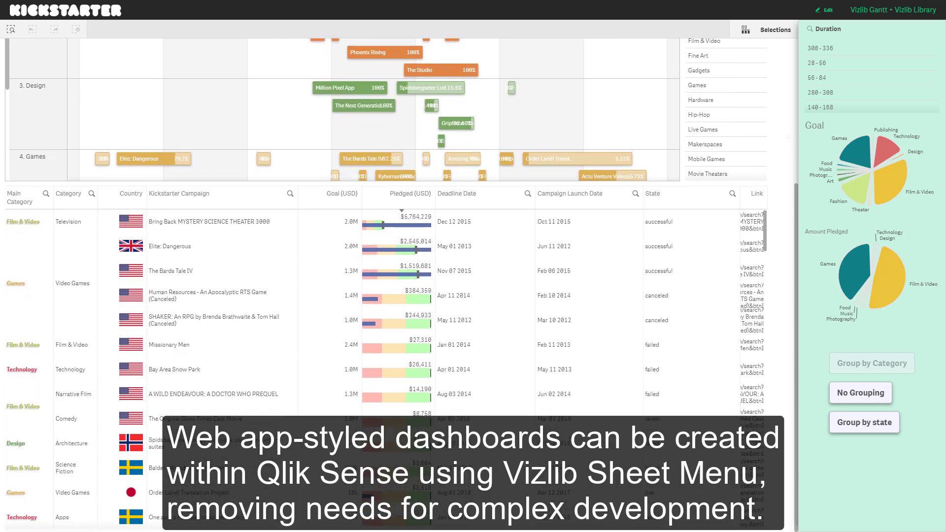
{"action": "scroll", "coordinate": [394, 286], "scroll_direction": "up", "scroll_amount": 5}
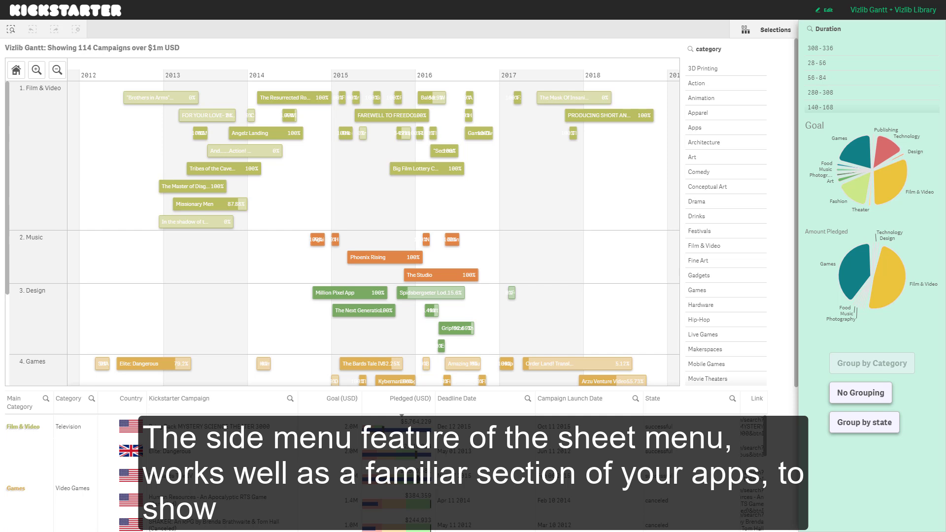
{"action": "left_click", "coordinate": [864, 422]}
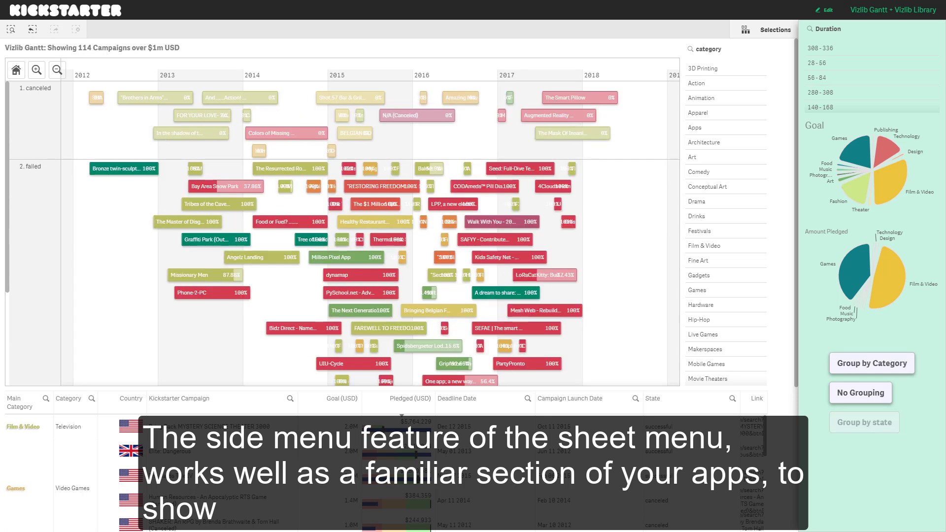
{"action": "left_click", "coordinate": [872, 365]}
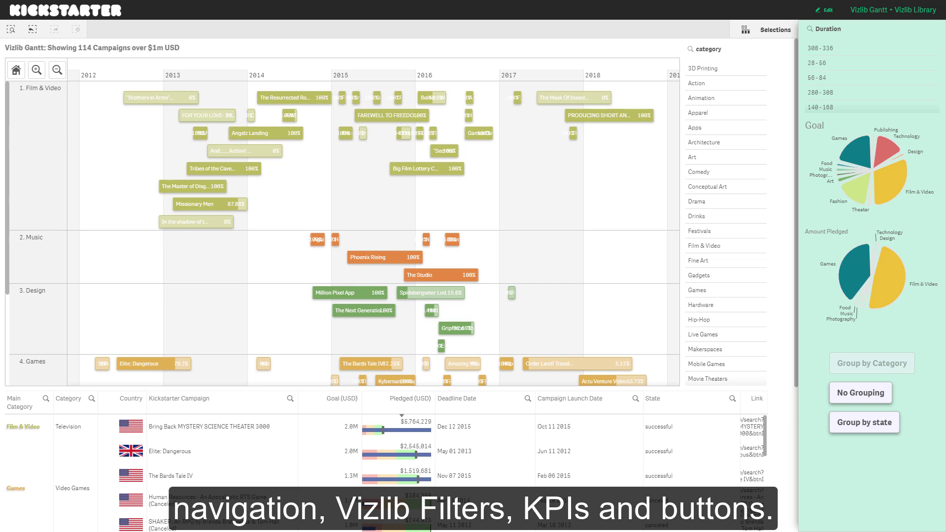
{"action": "left_click", "coordinate": [837, 63]}
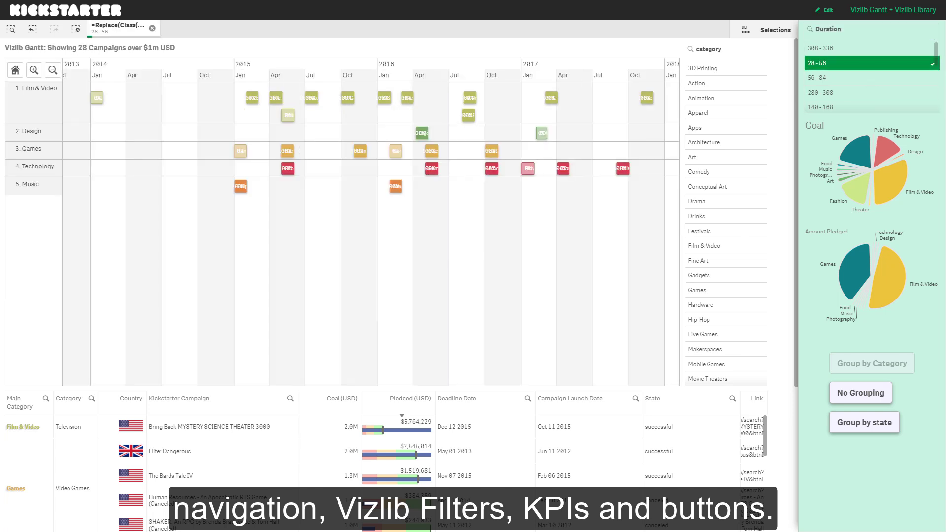
{"action": "left_click", "coordinate": [926, 62]}
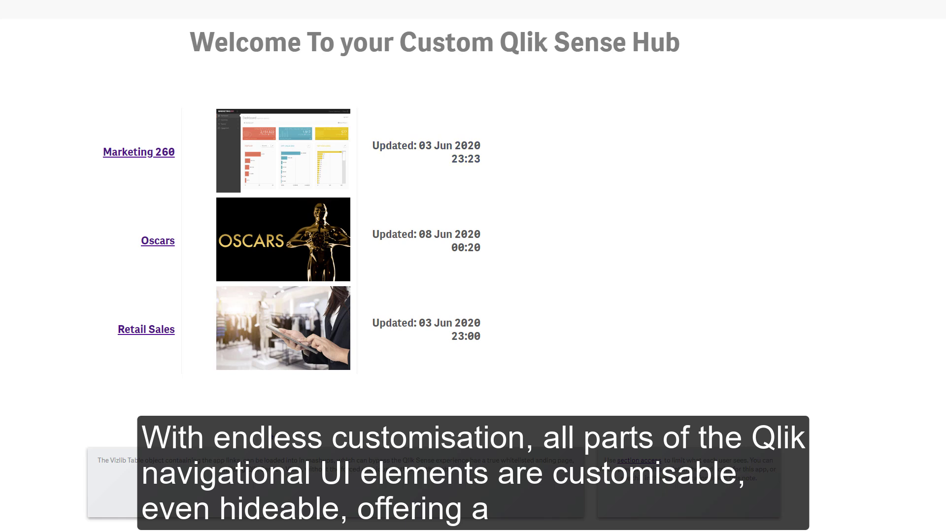
Step: Open the Retail Sales app from the Custom Qlik Sense Hub page
{"action": "left_click", "coordinate": [157, 330]}
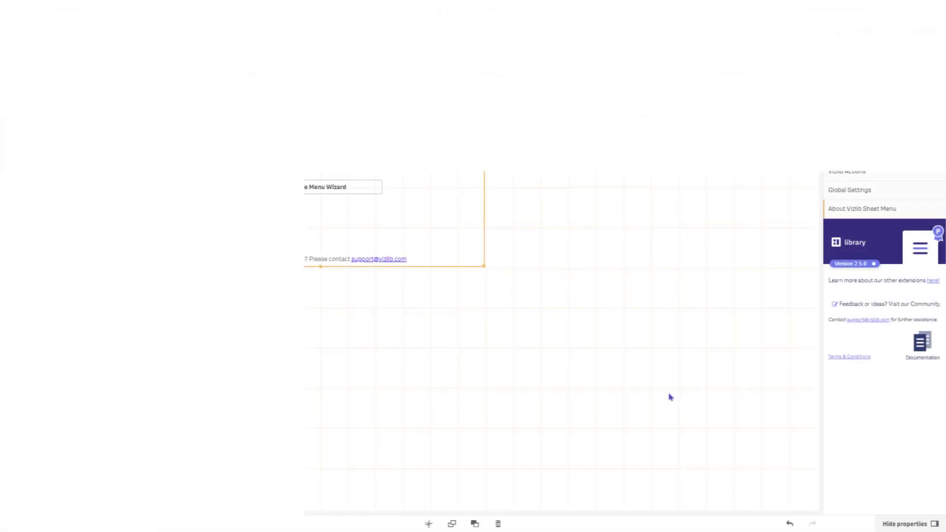
Step: In the Top Menu Wizard, add two groups named Colors and Navigation
{"action": "left_click", "coordinate": [340, 166]}
{"action": "left_click", "coordinate": [519, 132]}
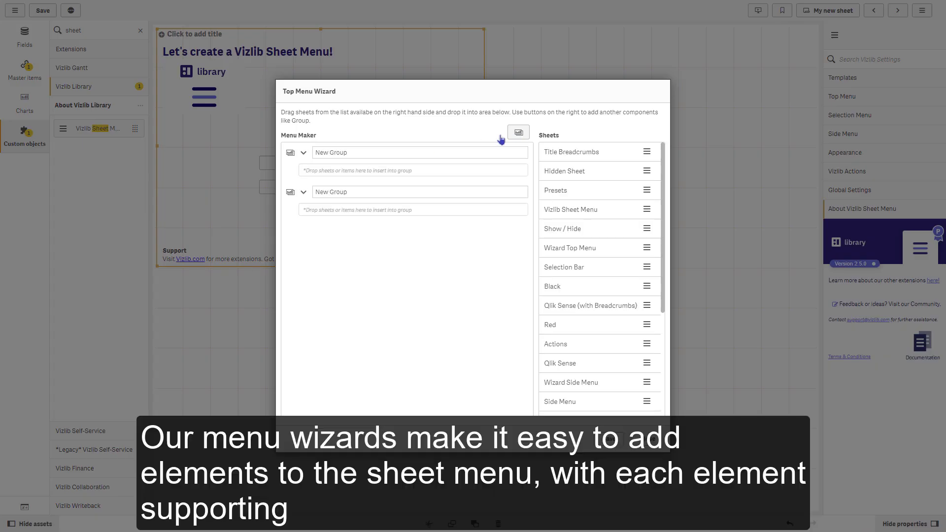
{"action": "left_click", "coordinate": [518, 132]}
{"action": "double_click", "coordinate": [403, 156]}
{"action": "type", "text": "Colors"}
{"action": "triple_click", "coordinate": [387, 192]}
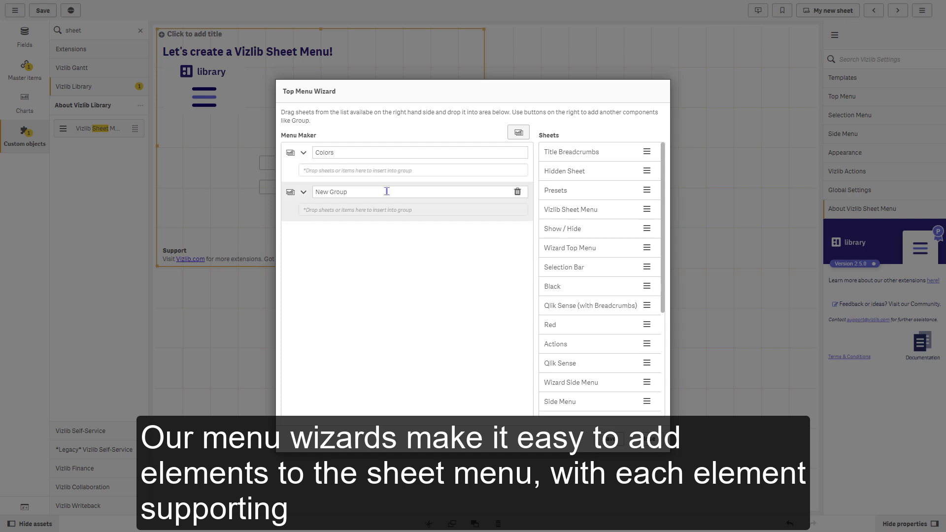
{"action": "type", "text": "Na"}
Step: Fill Navigation with Selection Bar, Breadcrumbs, Sheet Menu and Show / Hide sheets, Colors with Black, Red, Light
{"action": "left_click_drag", "start_coordinate": [589, 266], "coordinate": [488, 226]}
{"action": "left_click_drag", "start_coordinate": [624, 289], "coordinate": [423, 214]}
{"action": "left_click_drag", "start_coordinate": [598, 212], "coordinate": [426, 225]}
{"action": "left_click_drag", "start_coordinate": [553, 213], "coordinate": [422, 256]}
{"action": "left_click_drag", "start_coordinate": [604, 213], "coordinate": [427, 183]}
{"action": "left_click_drag", "start_coordinate": [606, 344], "coordinate": [449, 207]}
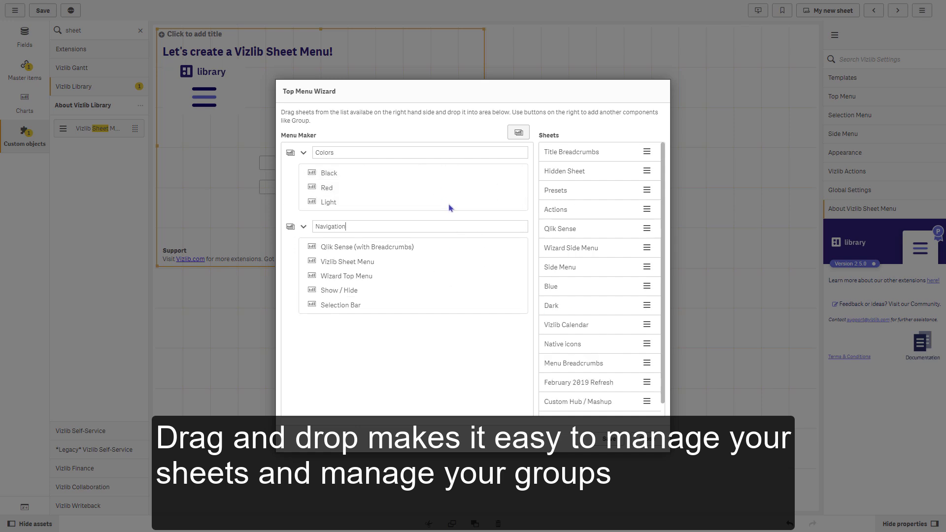
{"action": "left_click", "coordinate": [622, 443]}
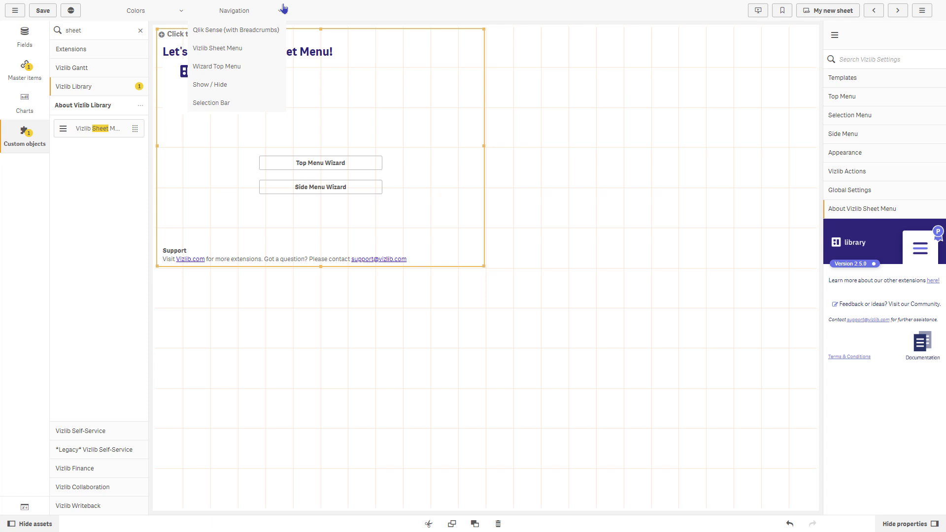
Step: Apply the My Template sheet menu style, save the sheet, and view the Accounts Not Given CLM chart
{"action": "left_click", "coordinate": [880, 79]}
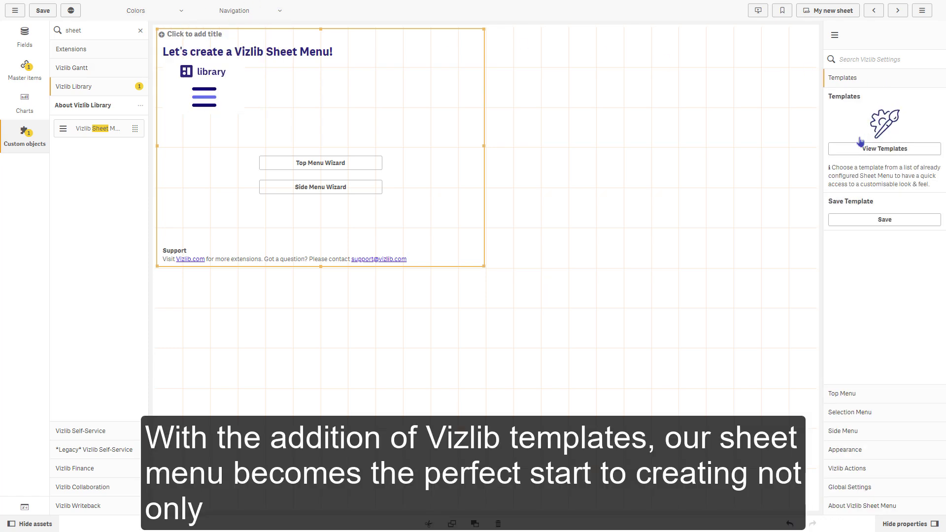
{"action": "left_click", "coordinate": [858, 149]}
{"action": "scroll", "coordinate": [473, 276], "scroll_direction": "down", "scroll_amount": 2}
{"action": "left_click", "coordinate": [596, 109]}
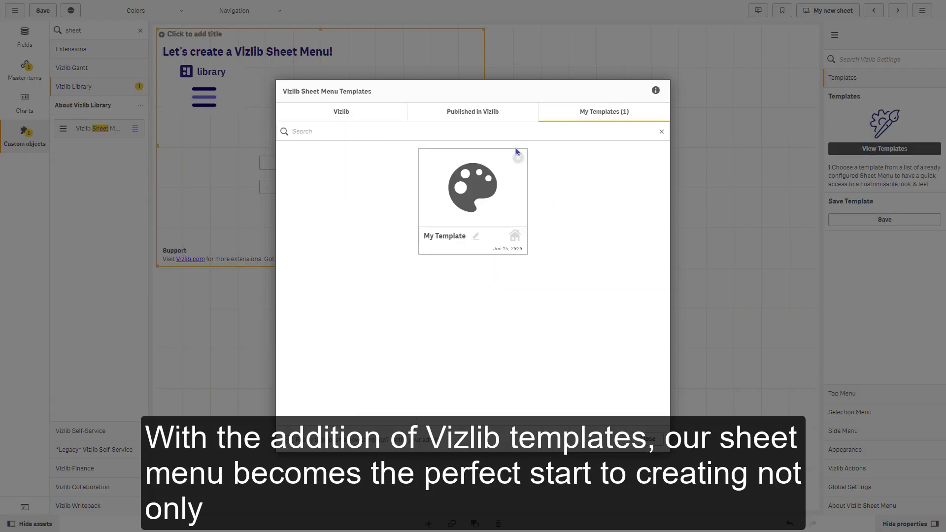
{"action": "left_click", "coordinate": [443, 207]}
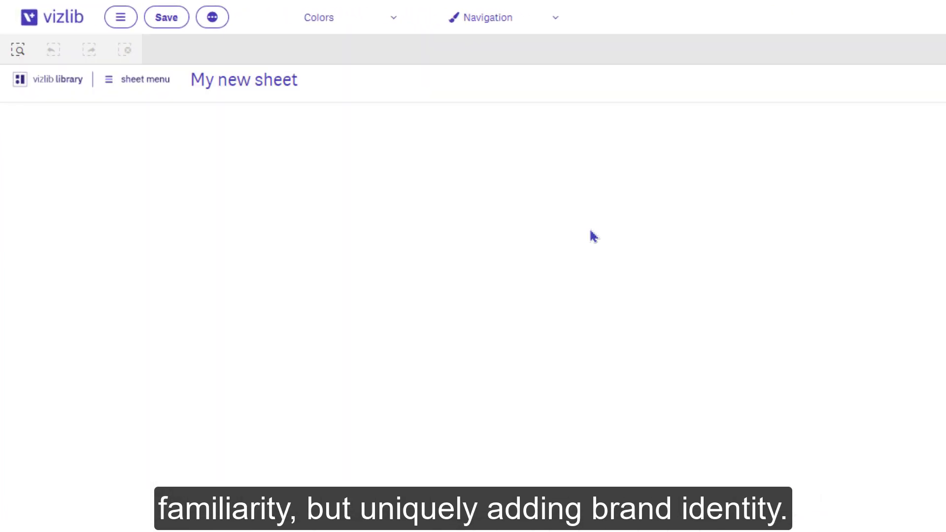
{"action": "left_click", "coordinate": [171, 21]}
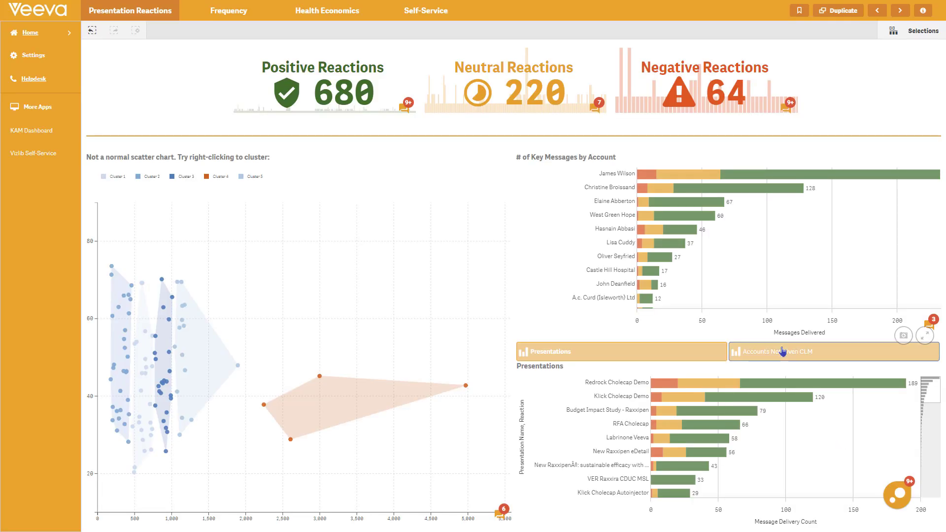
{"action": "left_click", "coordinate": [782, 351]}
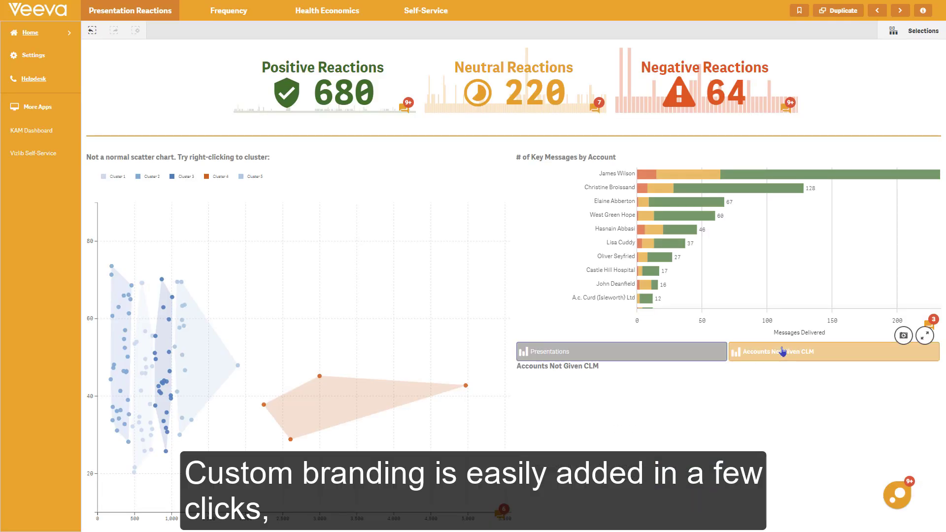
Step: Switch the container back to Presentations, then move through Frequency and Health Economics to Self-Service
{"action": "left_click", "coordinate": [614, 350]}
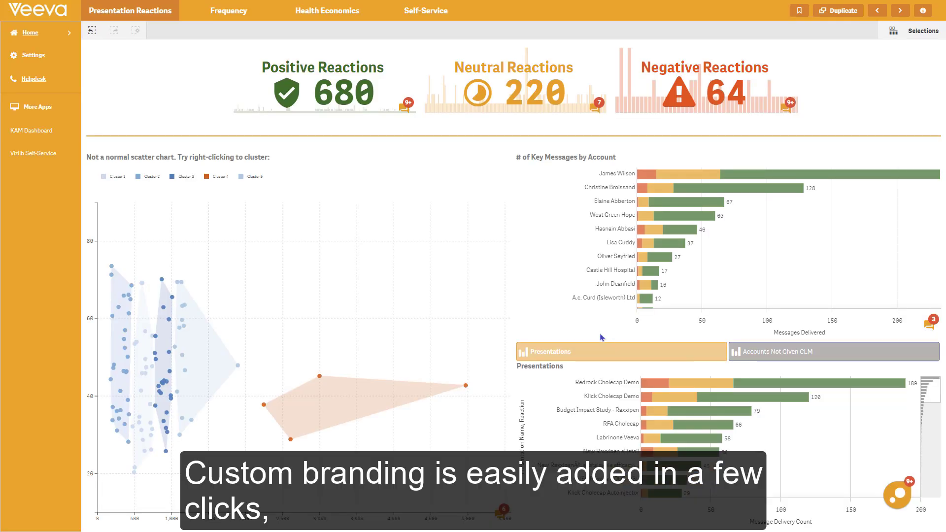
{"action": "left_click", "coordinate": [232, 12]}
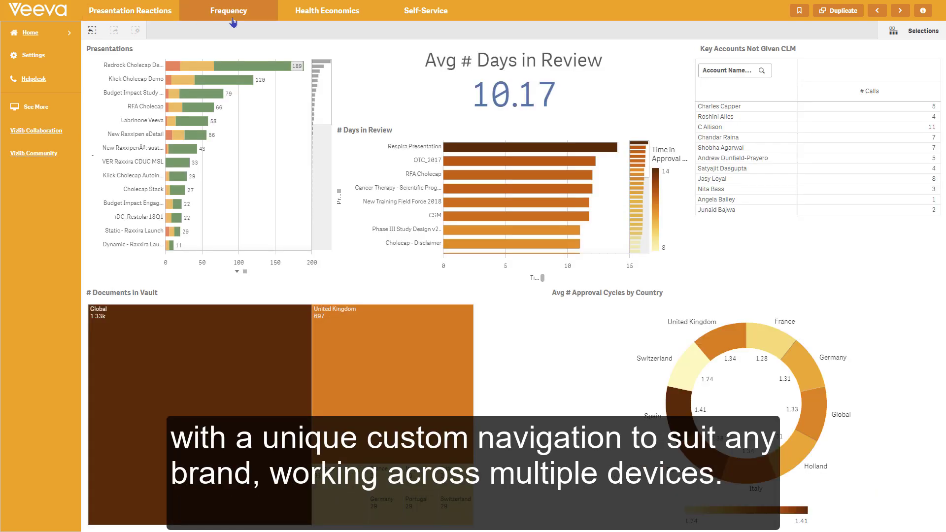
{"action": "left_click", "coordinate": [335, 19]}
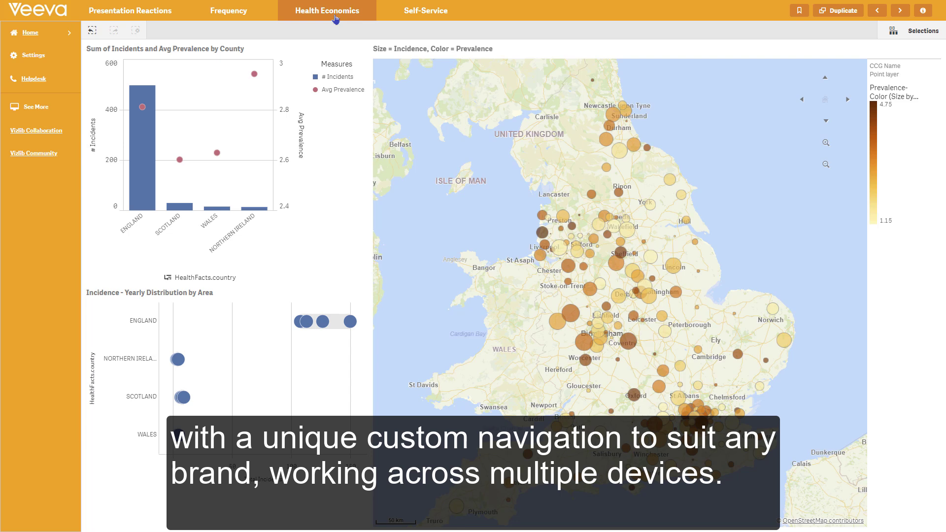
{"action": "left_click", "coordinate": [425, 20]}
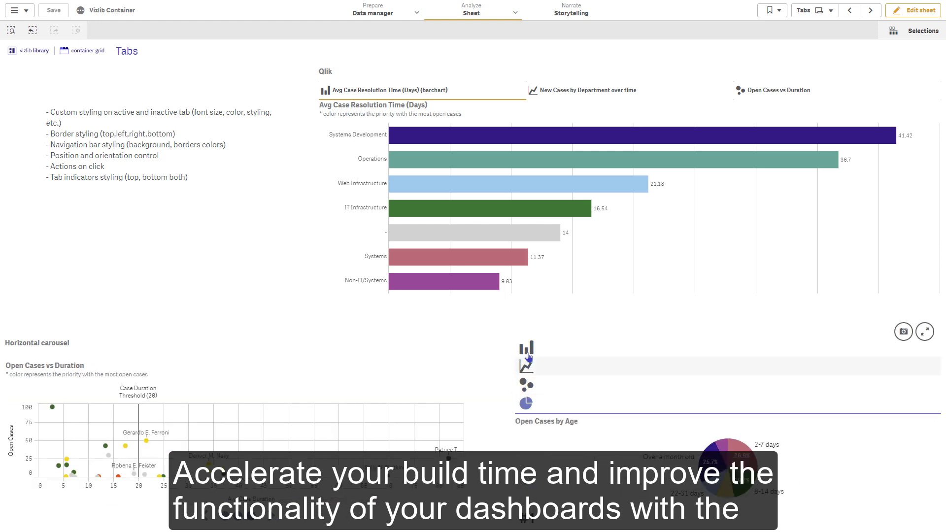
Step: View the Open Cases vs Duration and New Cases by Department charts, then go to the Actions sheet
{"action": "left_click", "coordinate": [779, 91]}
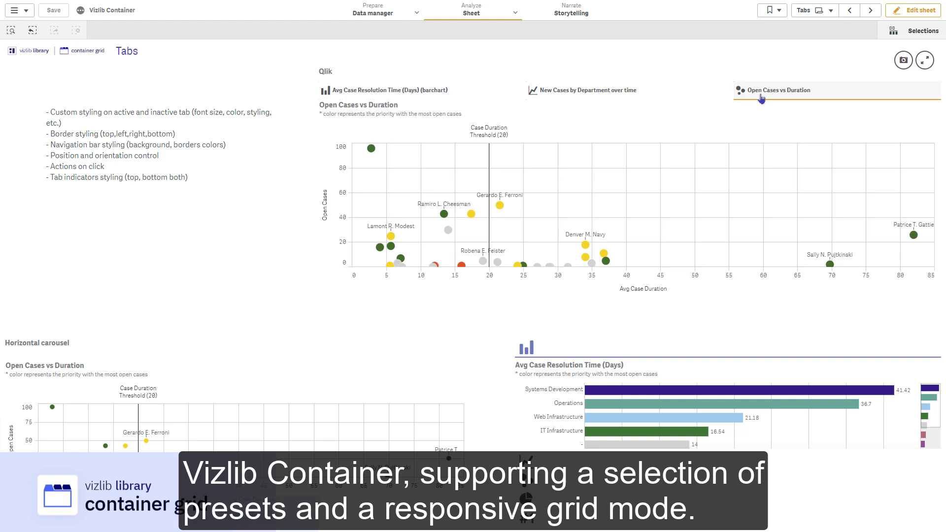
{"action": "left_click", "coordinate": [655, 97]}
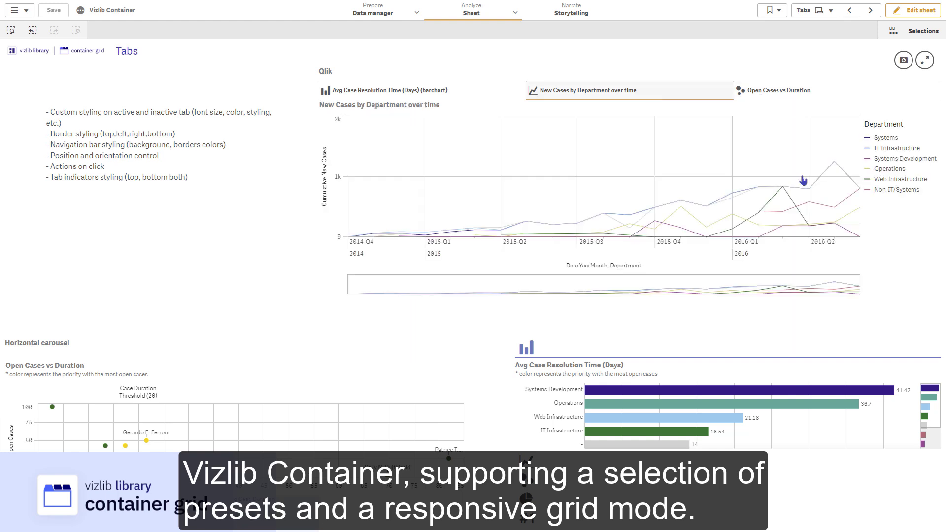
{"action": "left_click", "coordinate": [808, 11]}
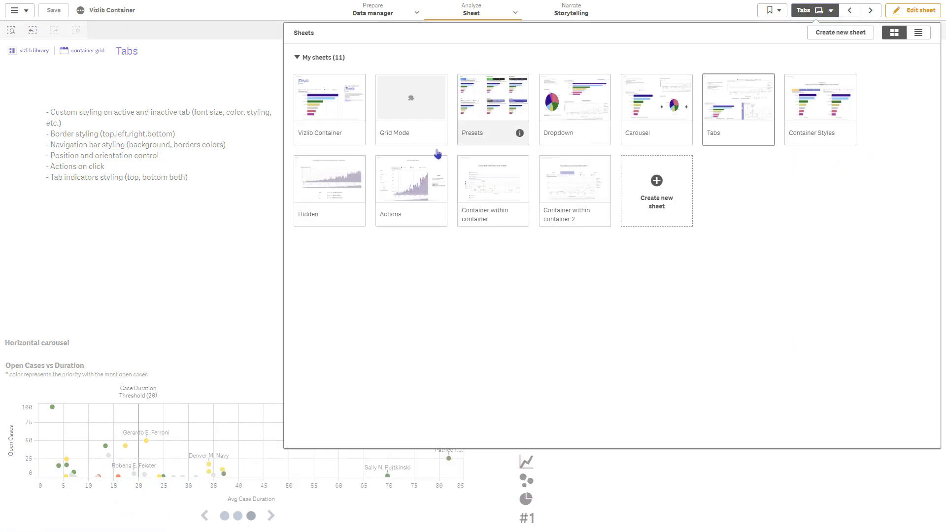
{"action": "left_click", "coordinate": [416, 181]}
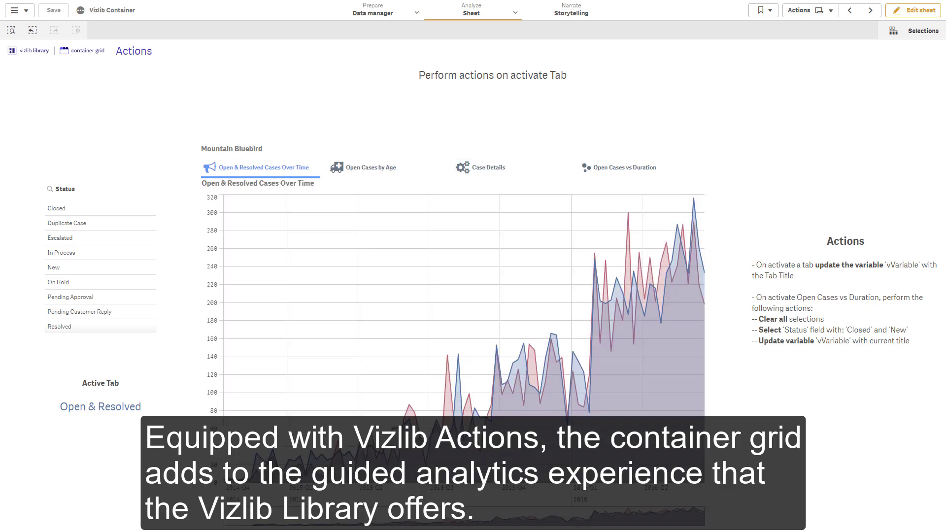
Step: Show Open Cases by Age and Case Details, then activate Open Cases vs Duration to run its actions
{"action": "left_click", "coordinate": [409, 168]}
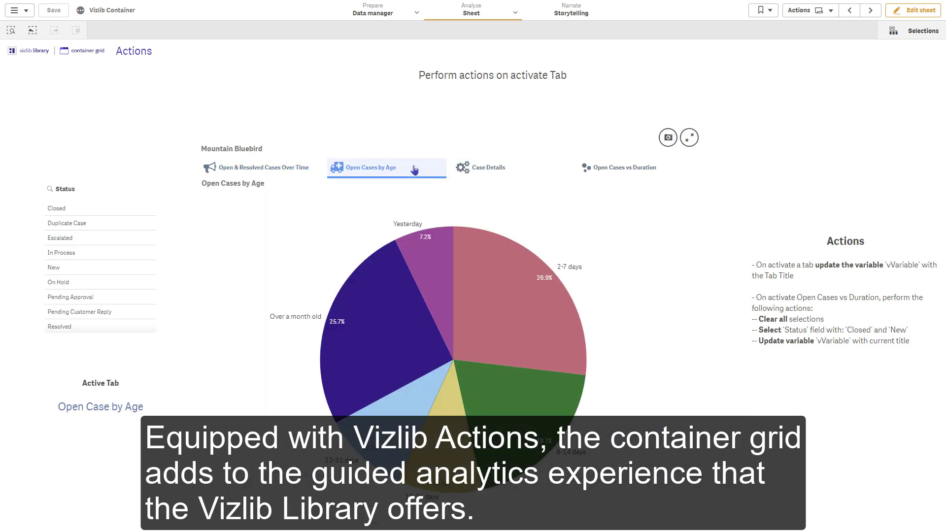
{"action": "left_click", "coordinate": [506, 169]}
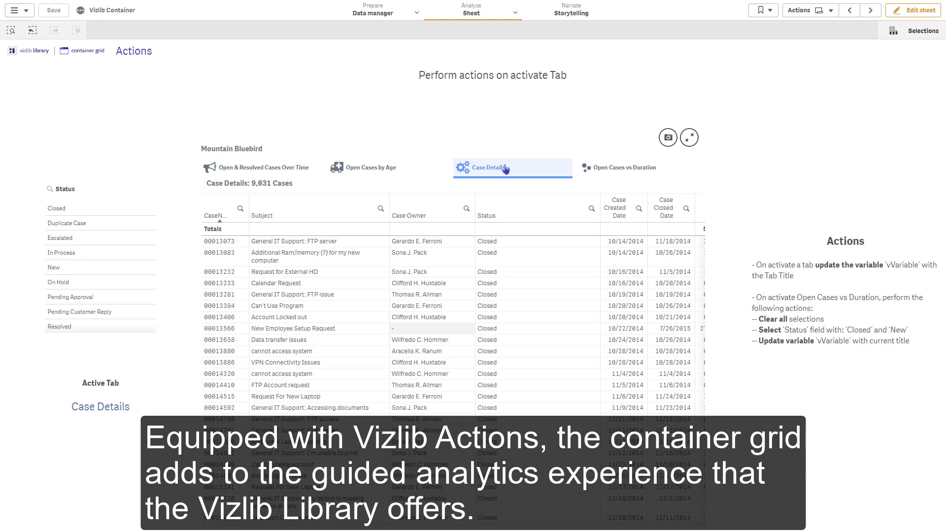
{"action": "left_click", "coordinate": [670, 169]}
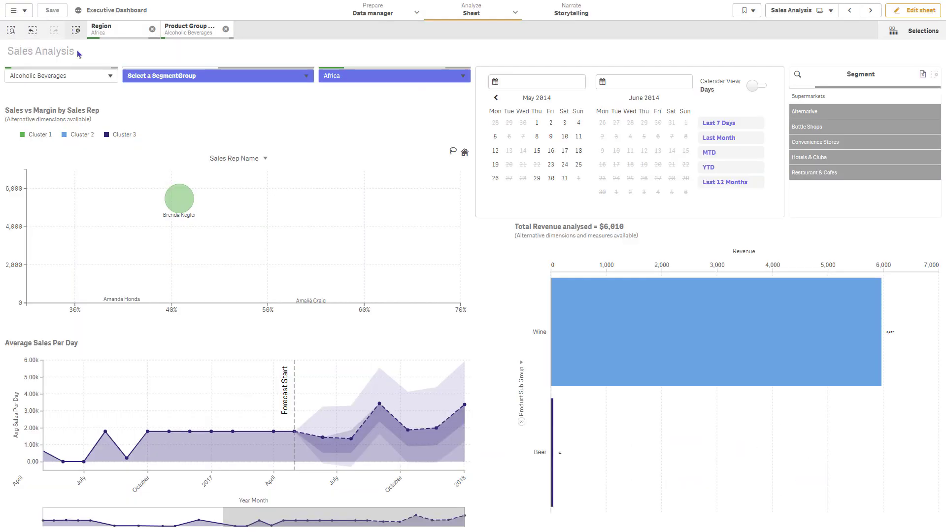
Step: Select Beverages in Product Group, two regions, and Restaurant & Cafes plus Supermarkets in Segment
{"action": "left_click", "coordinate": [82, 79]}
{"action": "left_click", "coordinate": [40, 167]}
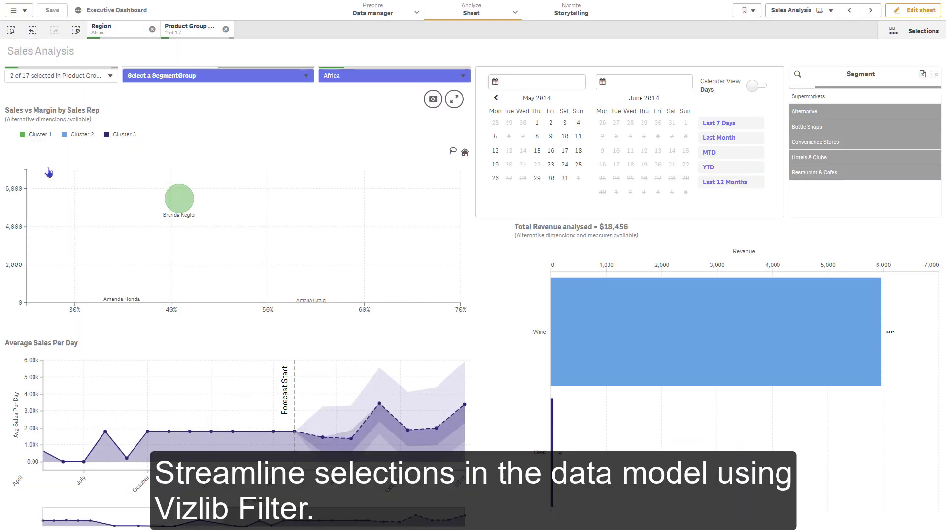
{"action": "left_click", "coordinate": [375, 75]}
{"action": "left_click", "coordinate": [359, 148]}
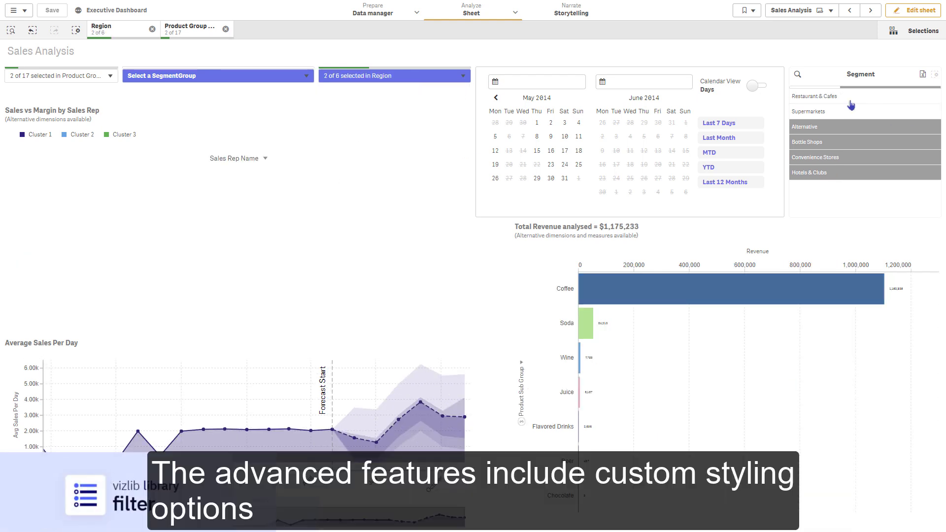
{"action": "left_click", "coordinate": [852, 97]}
{"action": "left_click", "coordinate": [852, 111]}
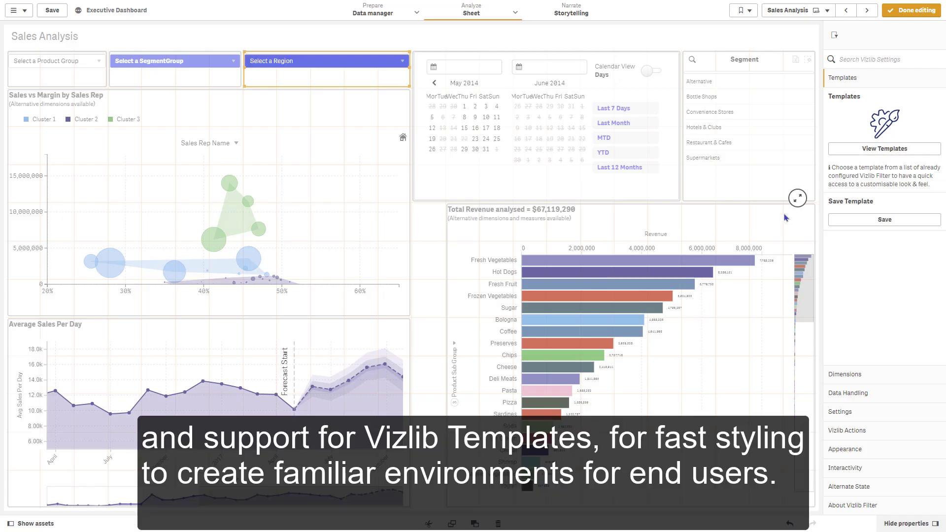
Step: Apply the Native Buttons template to the Region filter and select Americas in it
{"action": "left_click", "coordinate": [882, 154]}
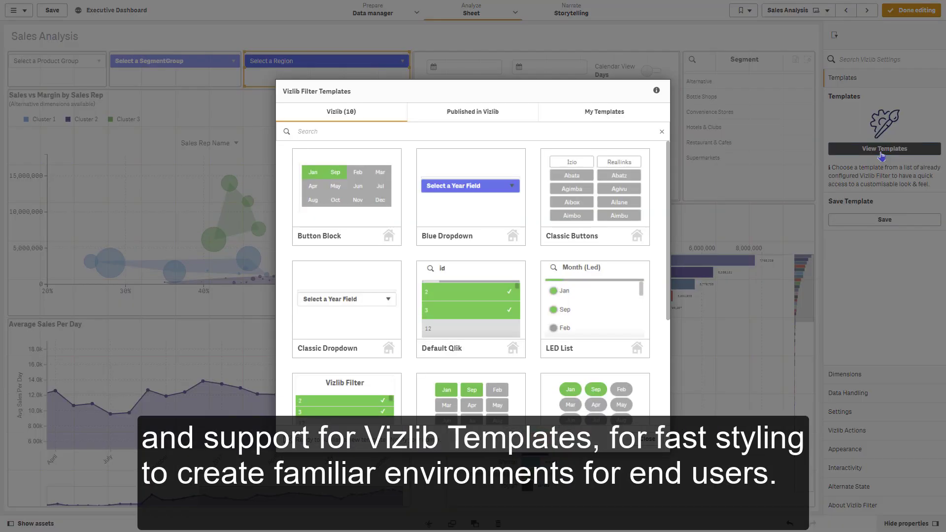
{"action": "scroll", "coordinate": [551, 246], "scroll_direction": "down", "scroll_amount": 3}
{"action": "left_click", "coordinate": [500, 272]}
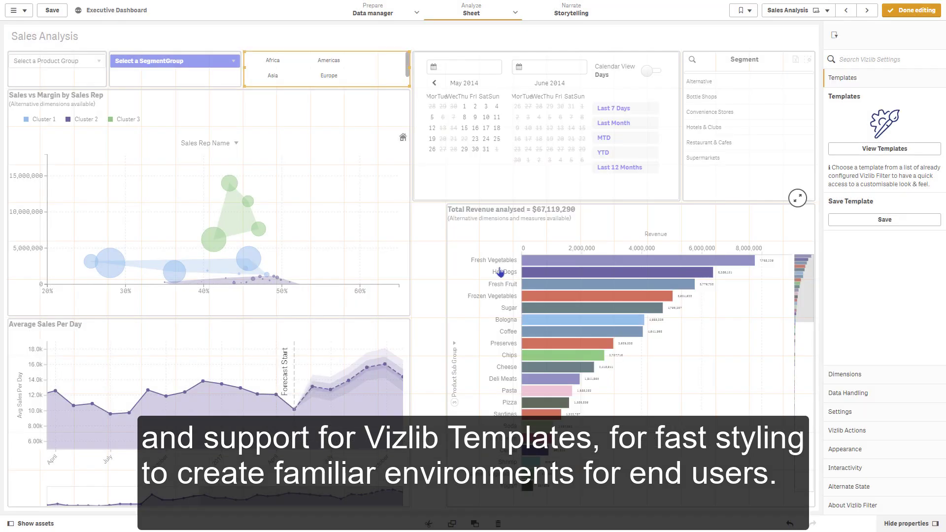
{"action": "left_click", "coordinate": [911, 12]}
{"action": "left_click", "coordinate": [363, 75]}
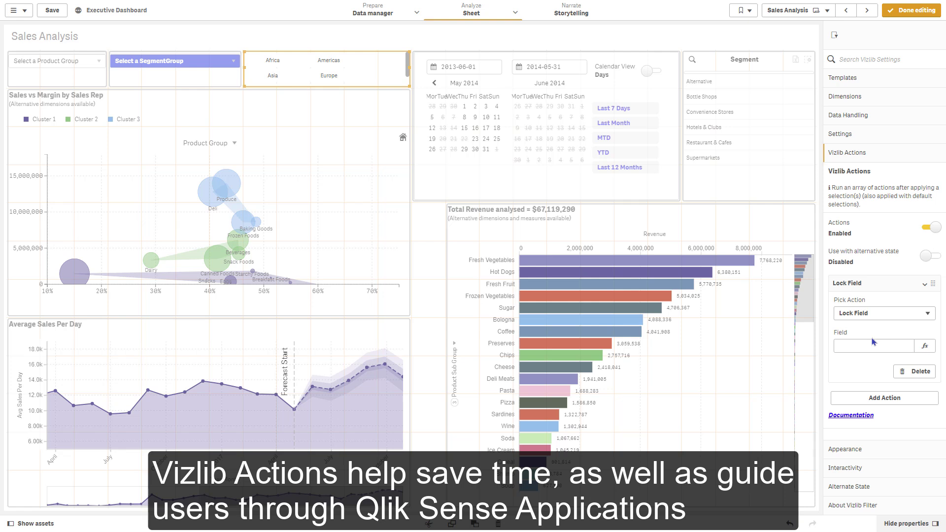
Step: Set the Lock Field action to Region and test the lock by selecting Asia
{"action": "left_click", "coordinate": [855, 347]}
{"action": "left_click", "coordinate": [912, 11]}
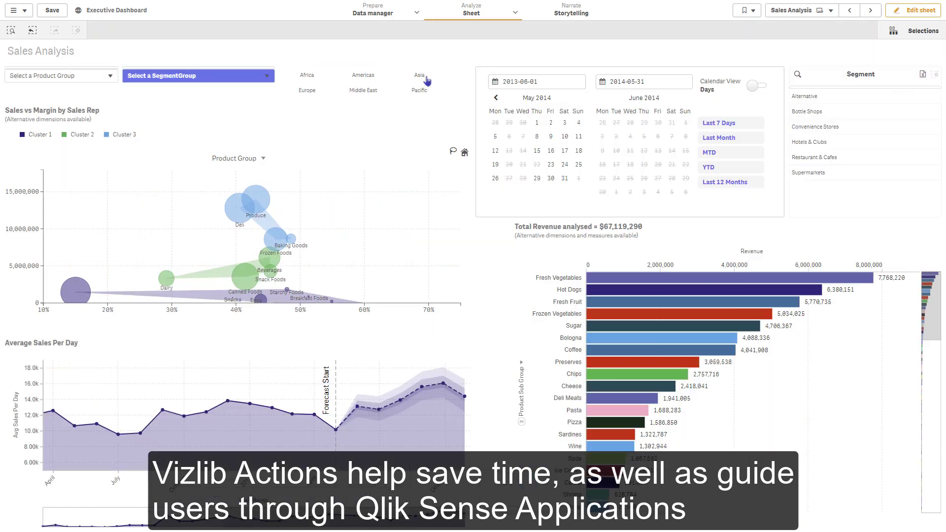
{"action": "left_click", "coordinate": [907, 11]}
Step: Turn on Default Selections in the Region filter's Interactivity settings
{"action": "left_click", "coordinate": [894, 58]}
{"action": "type", "text": "Defa"}
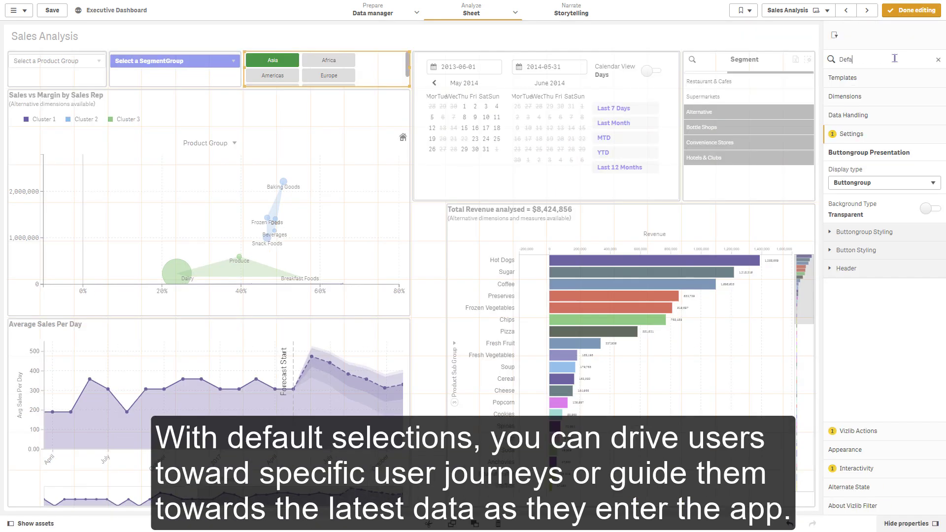
{"action": "left_click", "coordinate": [871, 472]}
{"action": "scroll", "coordinate": [919, 388], "scroll_direction": "down", "scroll_amount": 2}
{"action": "left_click", "coordinate": [921, 390]}
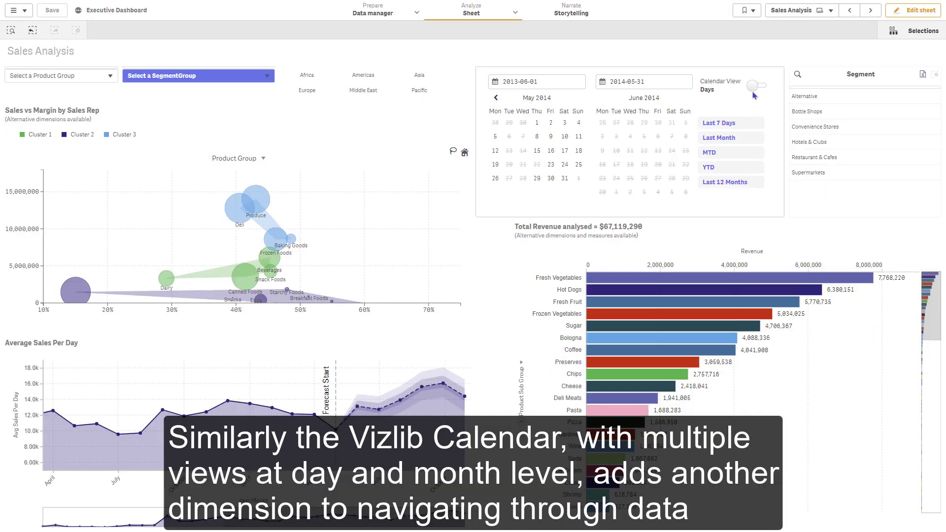
Step: Apply Last 12 Months (June 2013–May 2014) in the calendar, then select the email button in sheet edit mode
{"action": "left_click", "coordinate": [754, 87]}
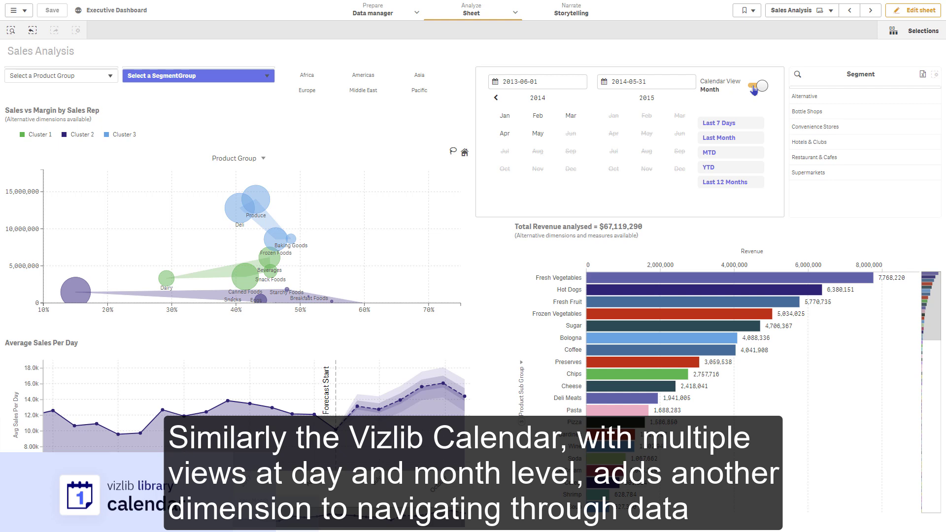
{"action": "left_click", "coordinate": [755, 88]}
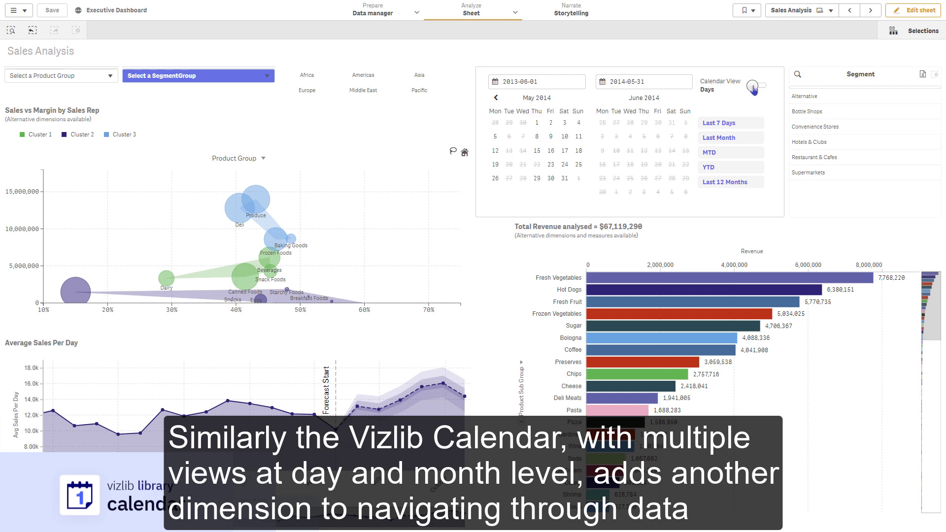
{"action": "left_click", "coordinate": [497, 99]}
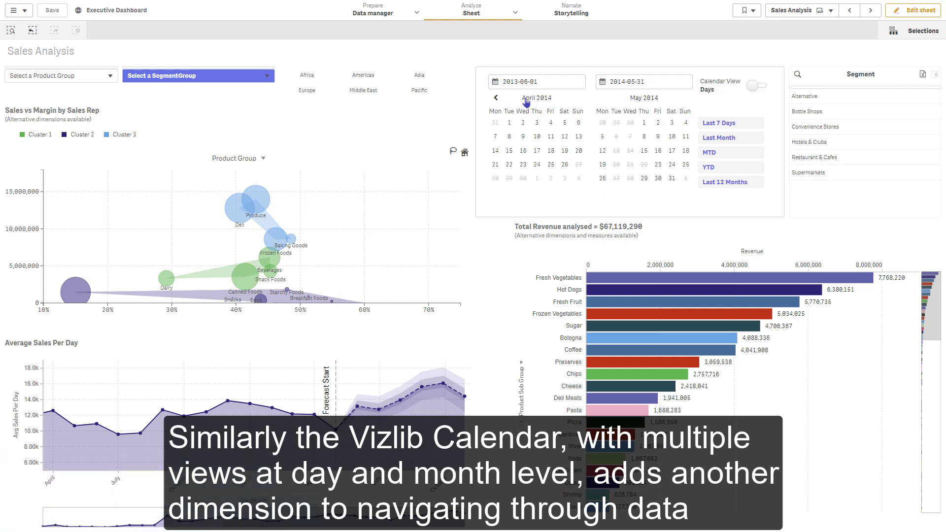
{"action": "left_click", "coordinate": [748, 183]}
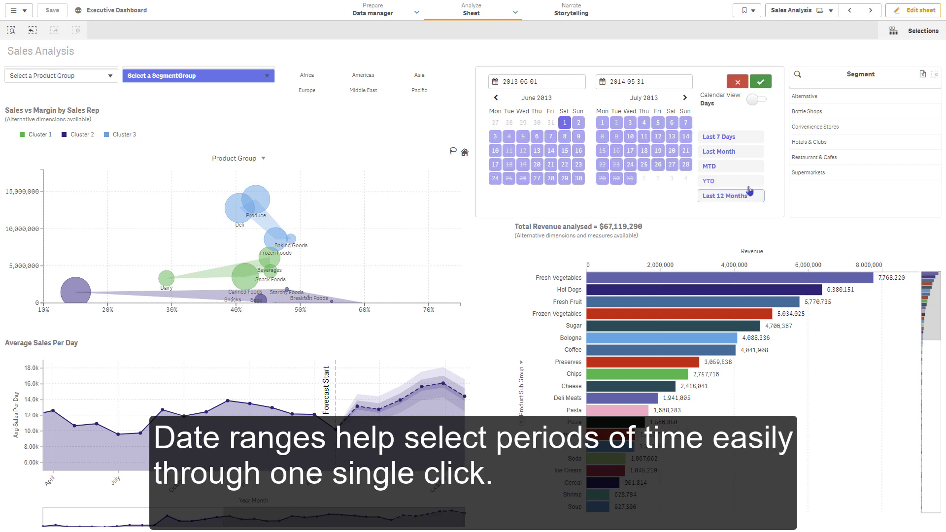
{"action": "left_click", "coordinate": [766, 85]}
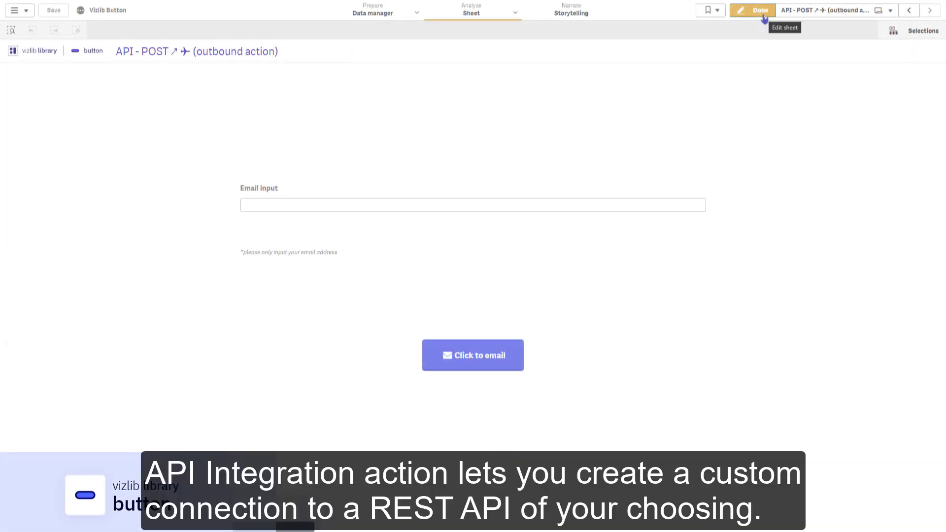
{"action": "left_click", "coordinate": [750, 10]}
{"action": "left_click", "coordinate": [686, 310]}
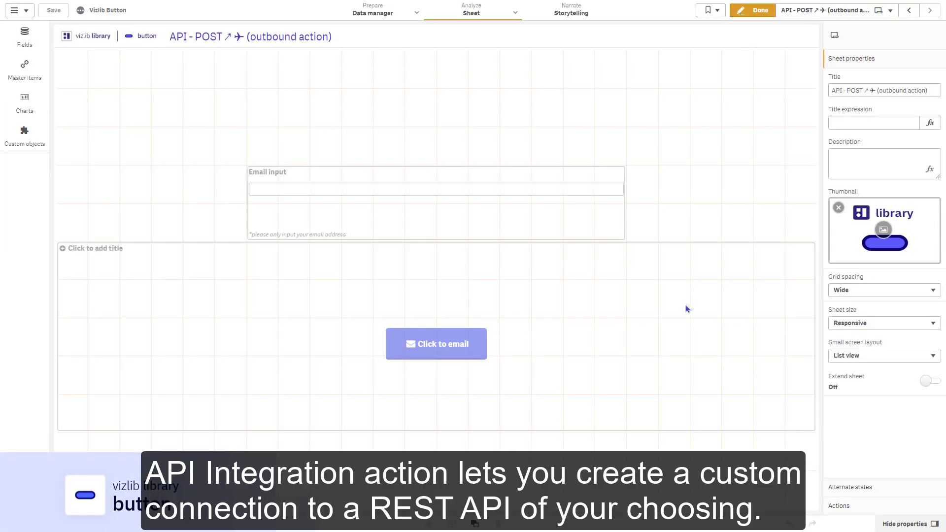
Step: Expand the email button's Button Items settings and open its API Request Wizard
{"action": "left_click", "coordinate": [876, 105]}
{"action": "left_click", "coordinate": [877, 123]}
{"action": "scroll", "coordinate": [877, 197], "scroll_direction": "down", "scroll_amount": 10}
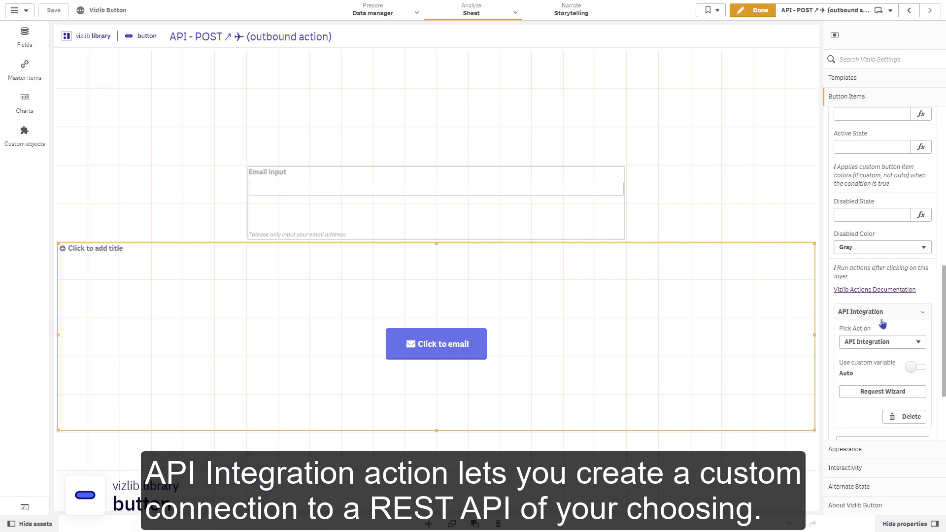
{"action": "left_click", "coordinate": [872, 393]}
Step: Review the Authorization, Headers, Body and Settings tabs, and select the Zapier webhook URL
{"action": "left_click", "coordinate": [421, 142]}
{"action": "left_click", "coordinate": [474, 142]}
{"action": "left_click", "coordinate": [550, 143]}
{"action": "left_click", "coordinate": [631, 141]}
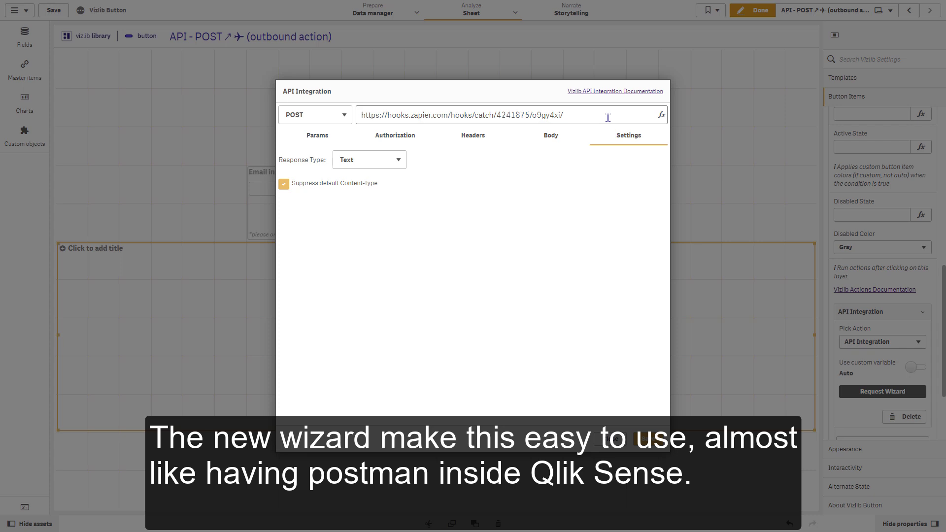
{"action": "left_click_drag", "start_coordinate": [608, 119], "coordinate": [350, 114]}
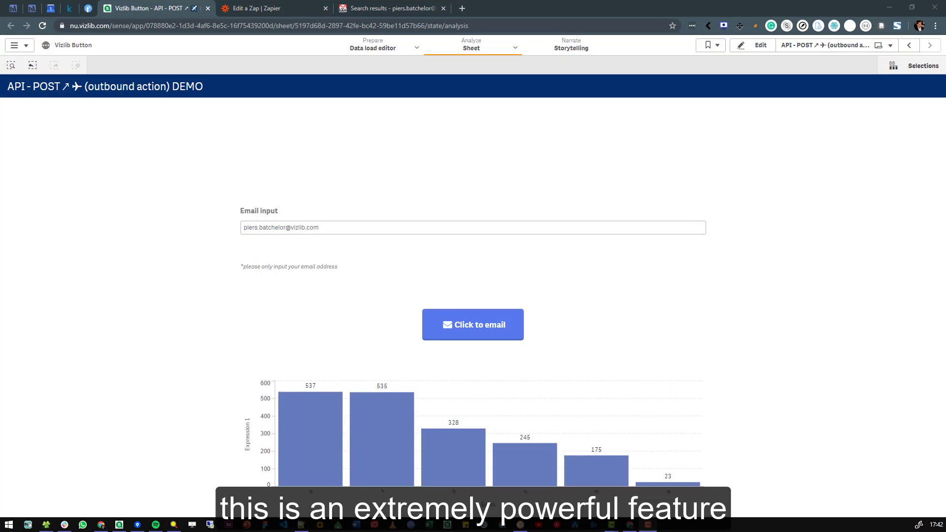
Step: Fire the Click to email button, then open the newest Vizlib Button Demo Test email in Gmail
{"action": "left_click", "coordinate": [488, 325]}
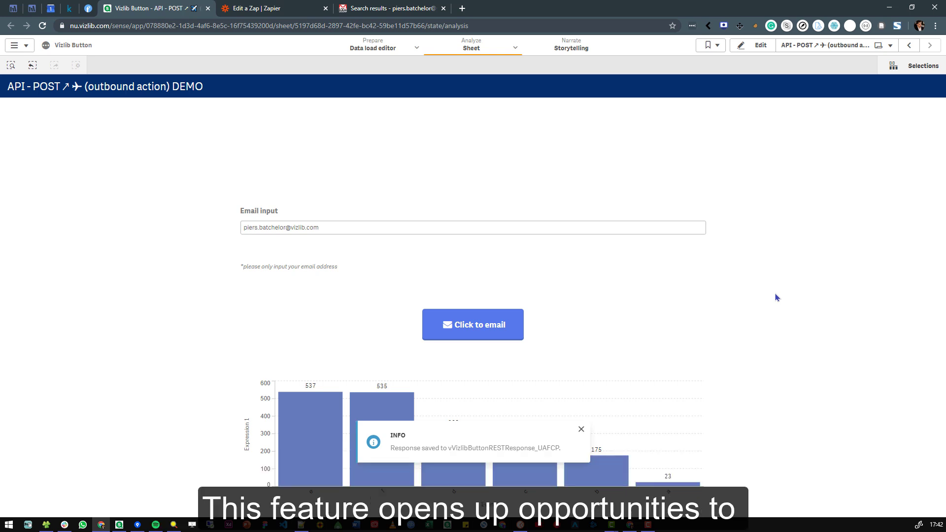
{"action": "left_click", "coordinate": [412, 13]}
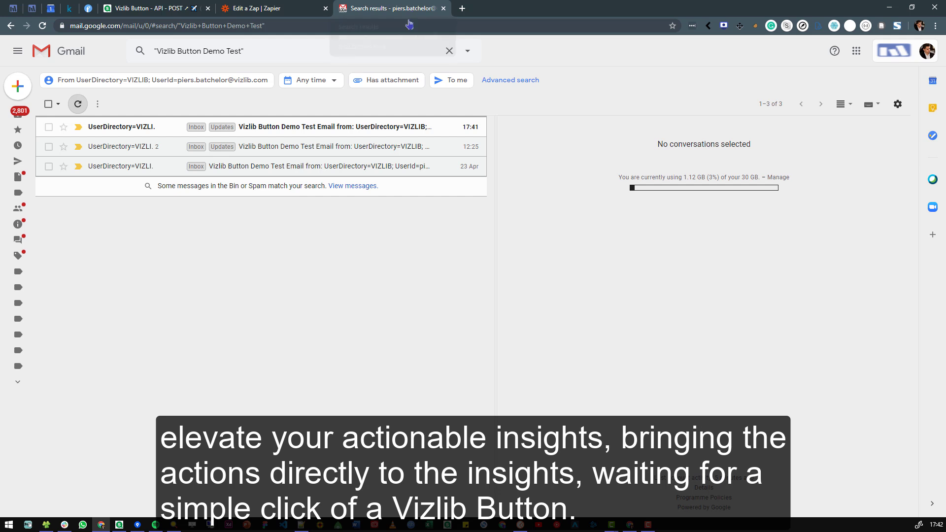
{"action": "left_click", "coordinate": [401, 133]}
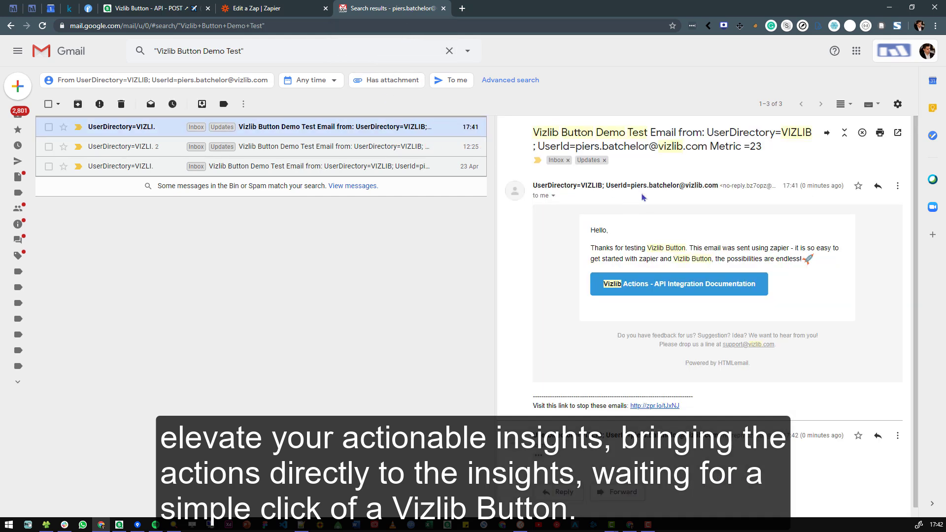